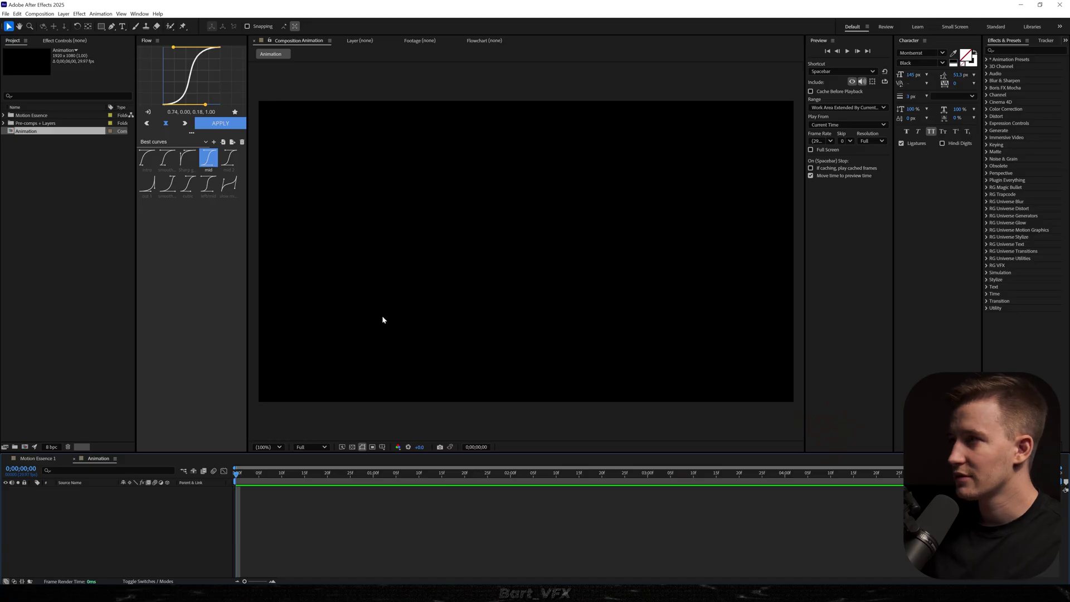
Draw a white rectangle about 514 by 83 px and centre it in the composition.
{"action": "left_click", "coordinate": [102, 26]}
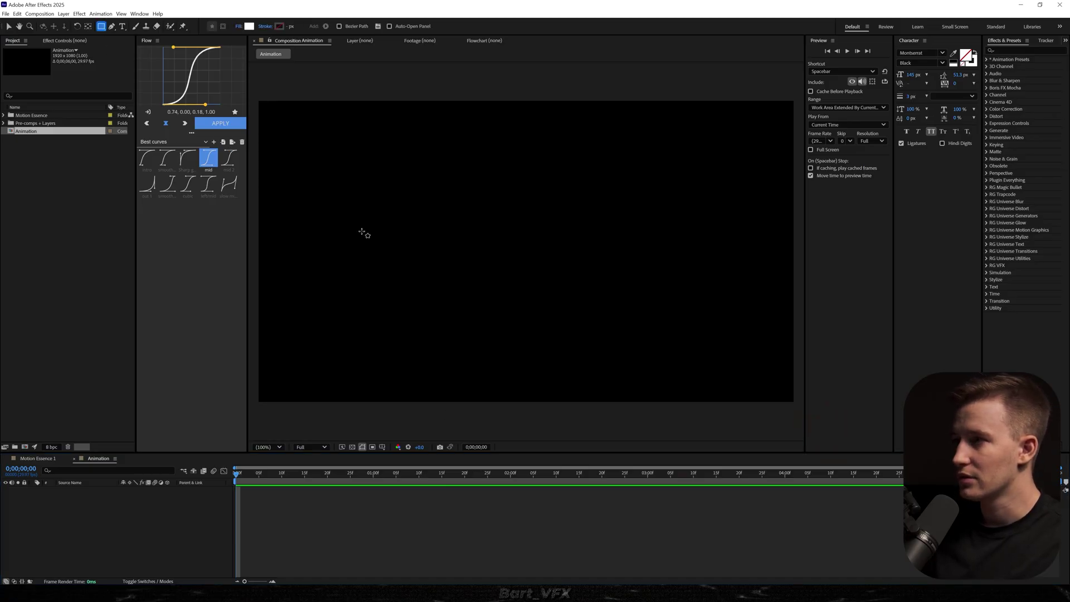
{"action": "left_click_drag", "start_coordinate": [447, 245], "coordinate": [591, 269]}
{"action": "key", "text": "ctrl+Home"}
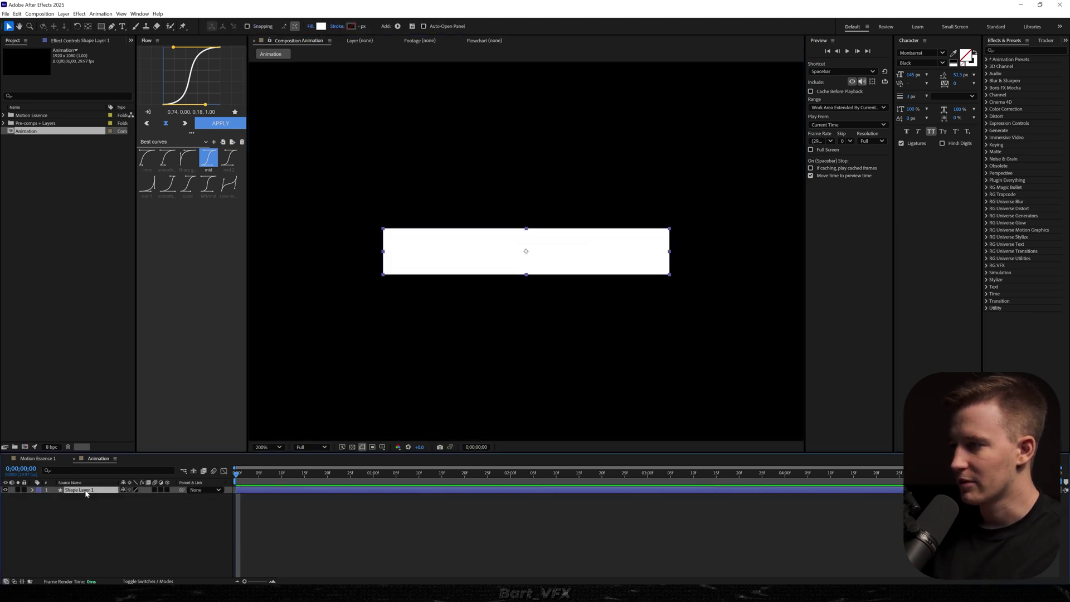
Apply an Inner Shadow layer style to the white rectangle.
{"action": "right_click", "coordinate": [86, 493]}
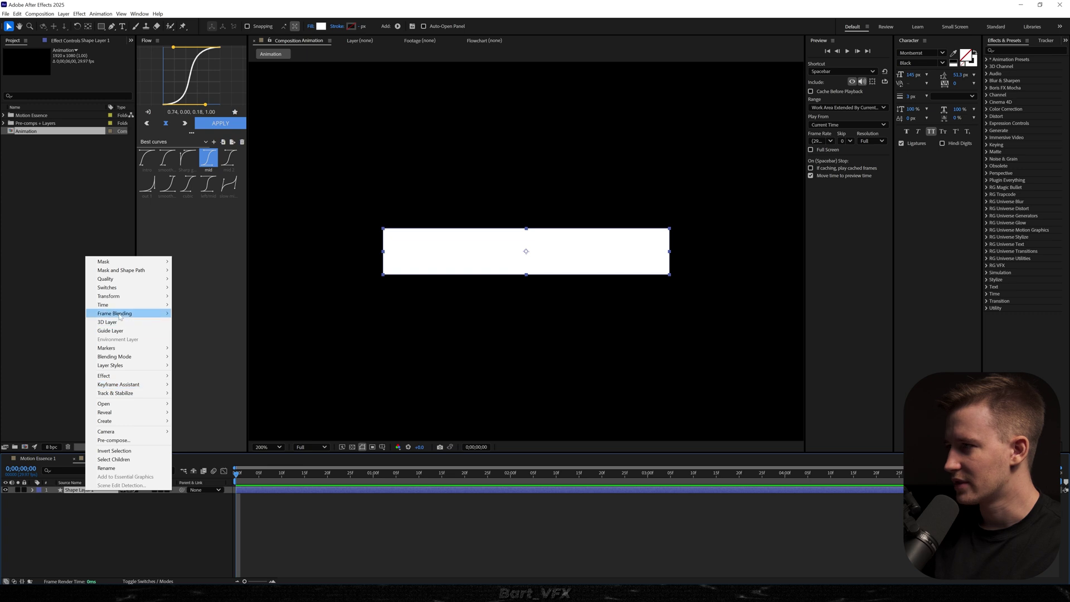
{"action": "mouse_move", "coordinate": [111, 365]}
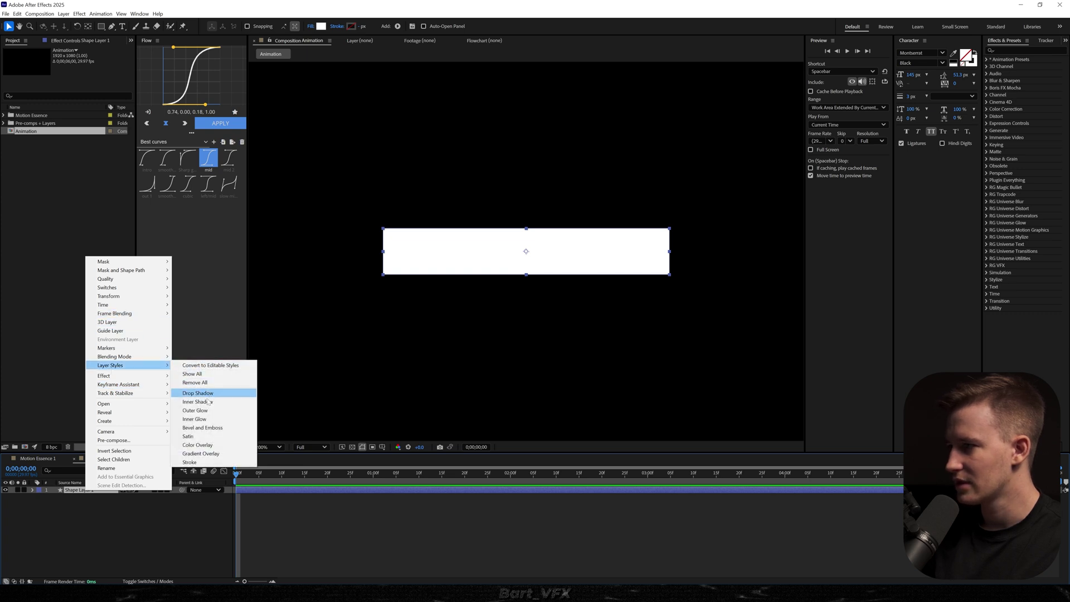
{"action": "left_click", "coordinate": [204, 402]}
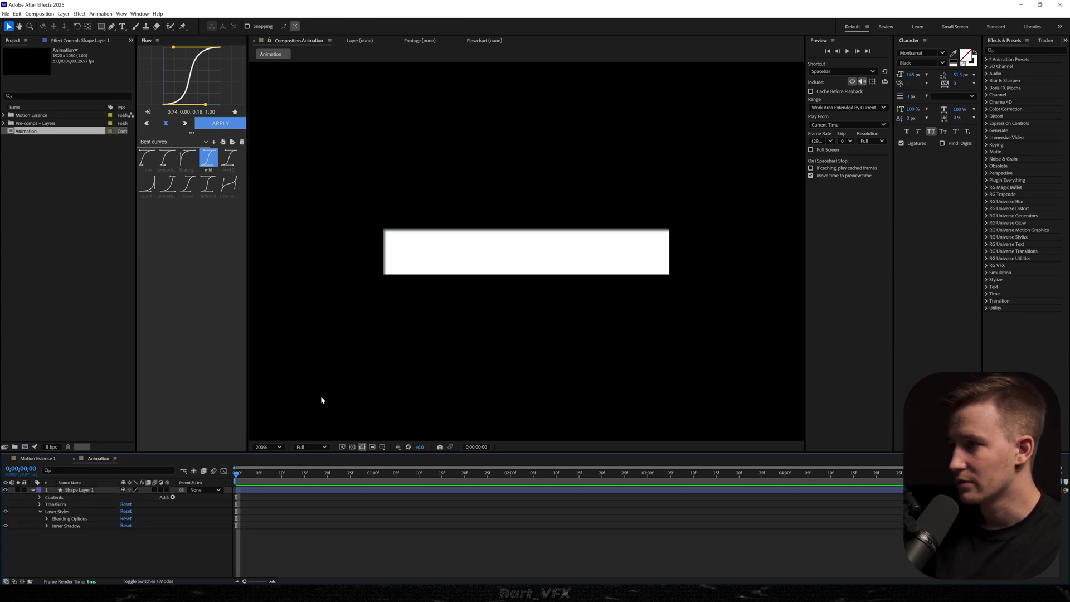
Set the rectangle's inner shadow distance to 0 and increase its size to get soft dark edges all around.
{"action": "left_click", "coordinate": [47, 525]}
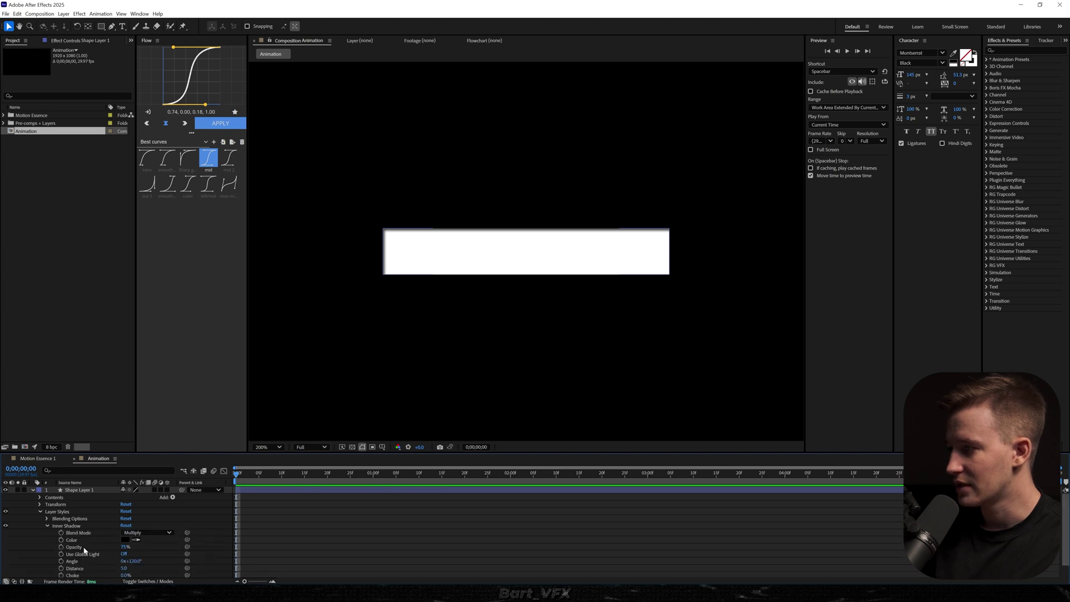
{"action": "scroll", "coordinate": [84, 535], "scroll_direction": "down", "scroll_amount": 1}
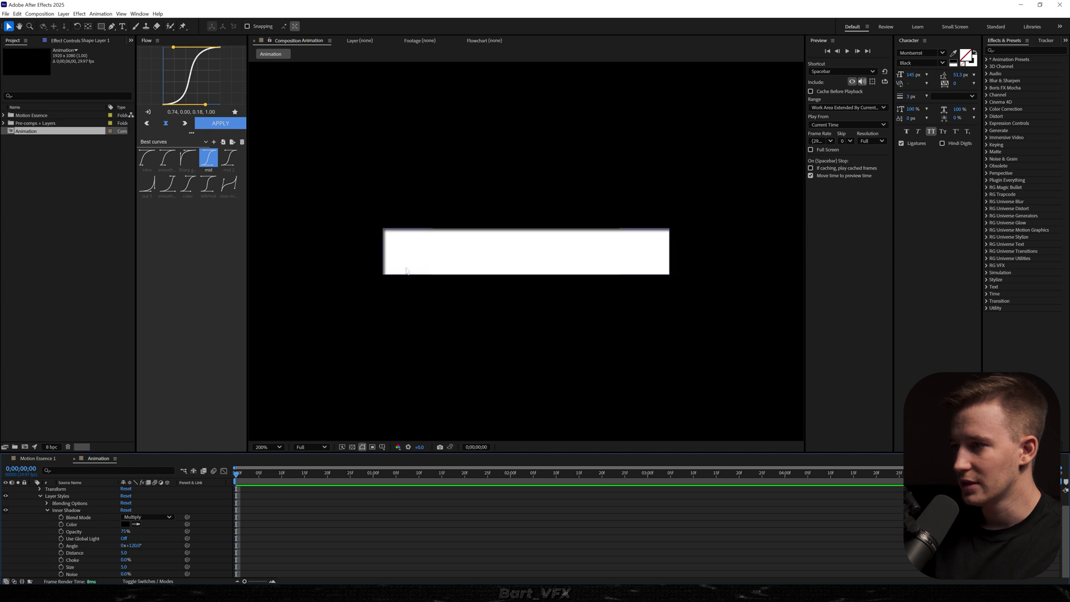
{"action": "left_click_drag", "start_coordinate": [126, 555], "coordinate": [142, 569]}
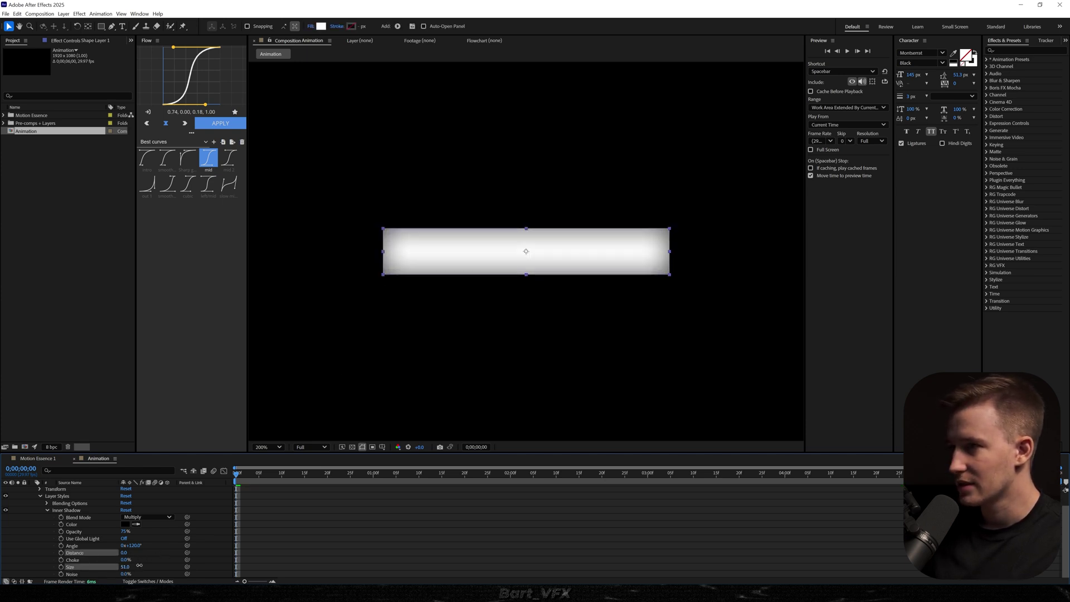
{"action": "key", "text": "period"}
{"action": "key", "text": "space"}
{"action": "left_click_drag", "start_coordinate": [405, 324], "coordinate": [546, 328]}
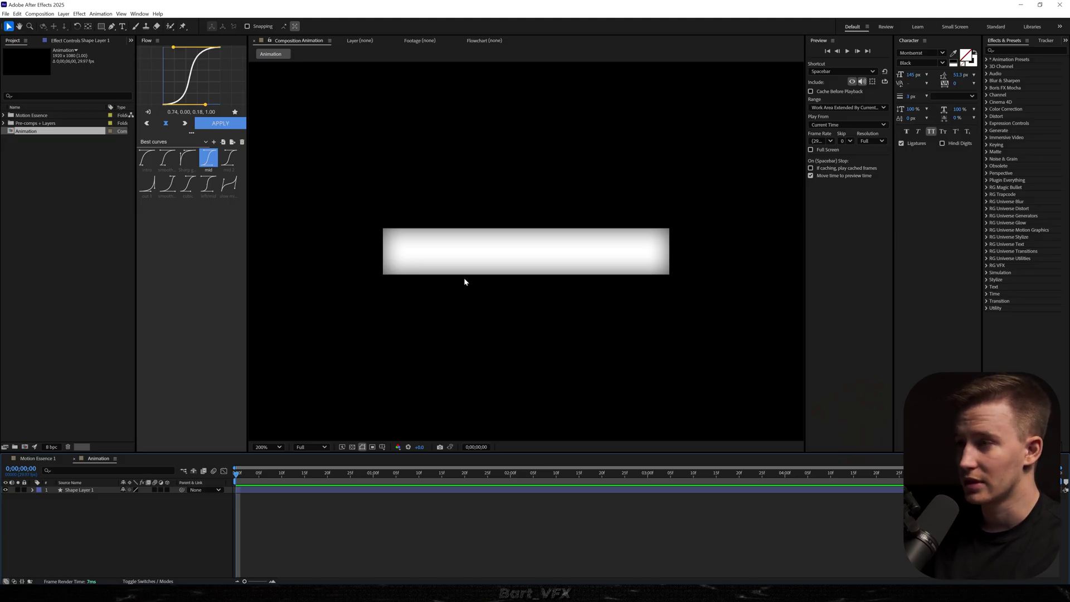
Add the text "lesson 1" over the white bar.
{"action": "key", "text": "ctrl+t"}
{"action": "left_click", "coordinate": [464, 250]}
{"action": "type", "text": "lesson"}
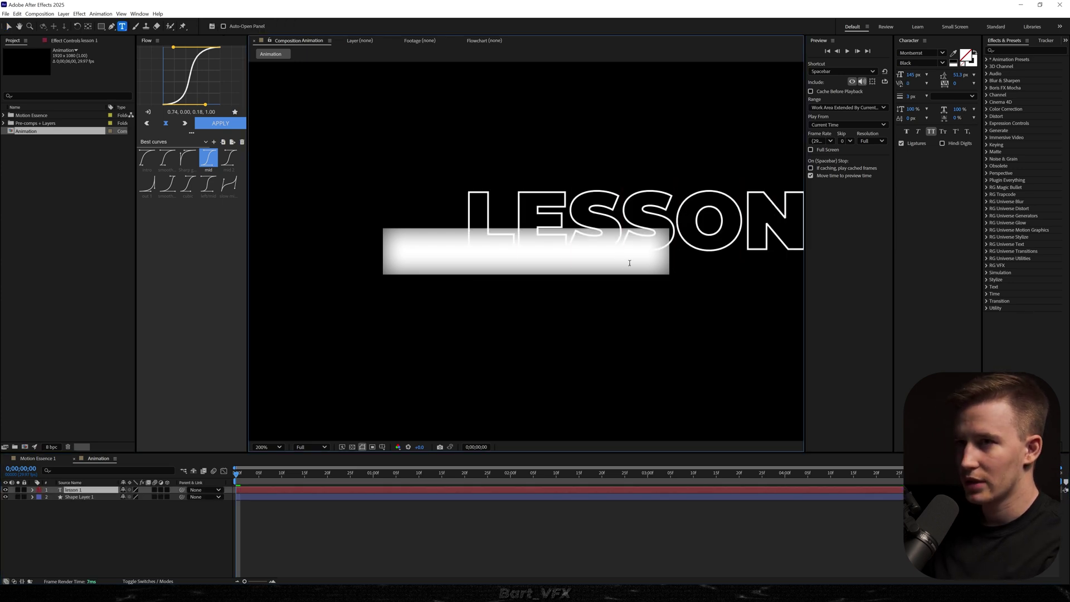
Reduce the text to about 51 px, swap its white stroke to a fill and centre it on the bar.
{"action": "left_click_drag", "start_coordinate": [913, 74], "coordinate": [597, 145]}
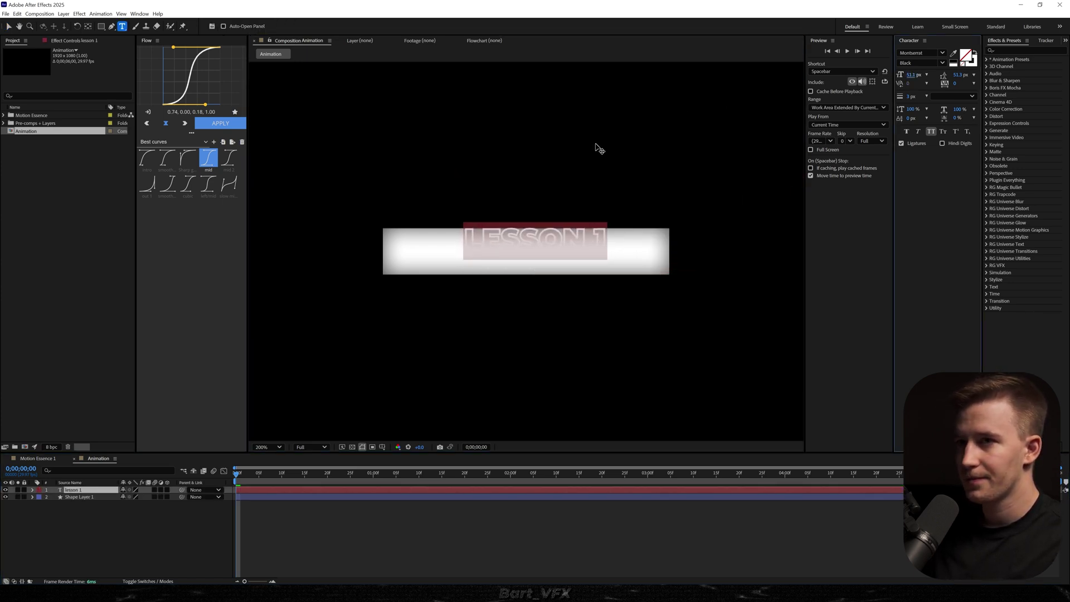
{"action": "left_click", "coordinate": [974, 52]}
{"action": "key", "text": "Escape"}
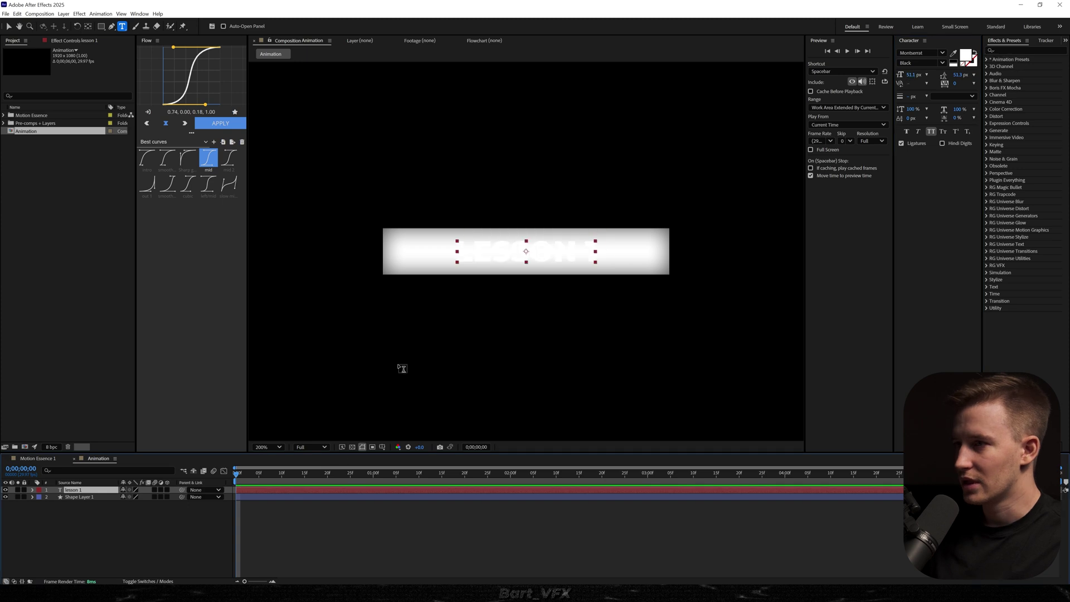
{"action": "key", "text": "v"}
Apply an Inner Shadow layer style to the lesson 1 text layer.
{"action": "right_click", "coordinate": [79, 490]}
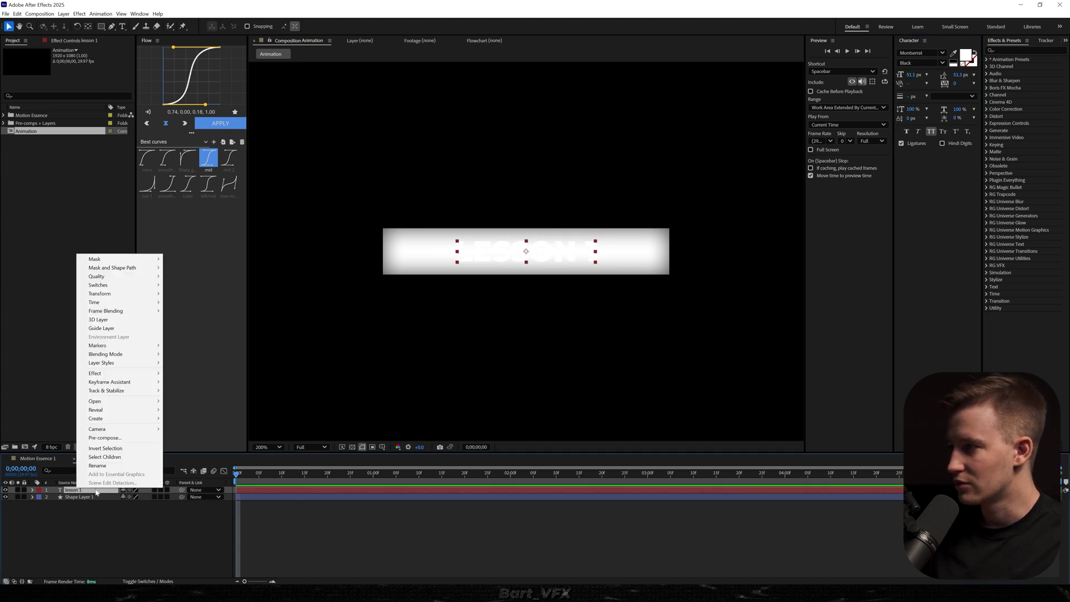
{"action": "mouse_move", "coordinate": [129, 363]}
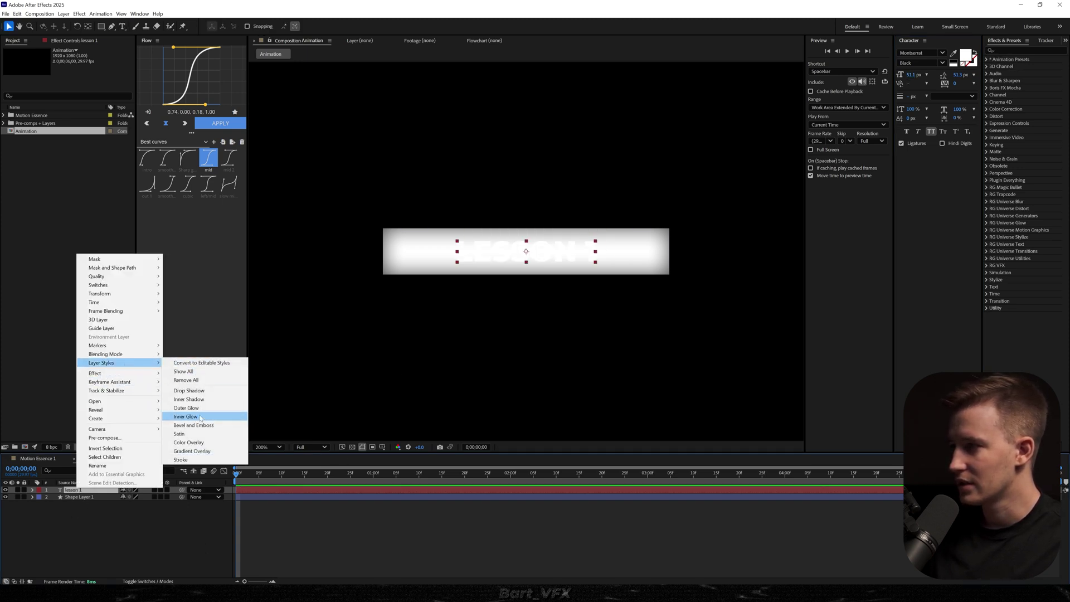
{"action": "left_click", "coordinate": [188, 399]}
{"action": "key", "text": "."}
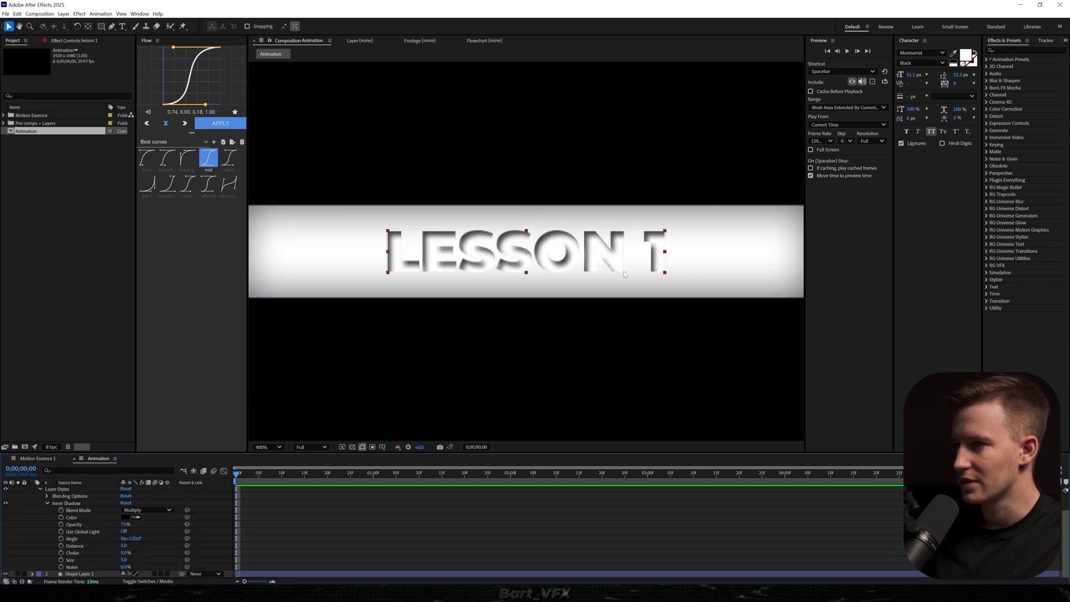
Set the text's inner shadow distance to 2 and change the text fill to dark grey.
{"action": "left_click", "coordinate": [124, 545]}
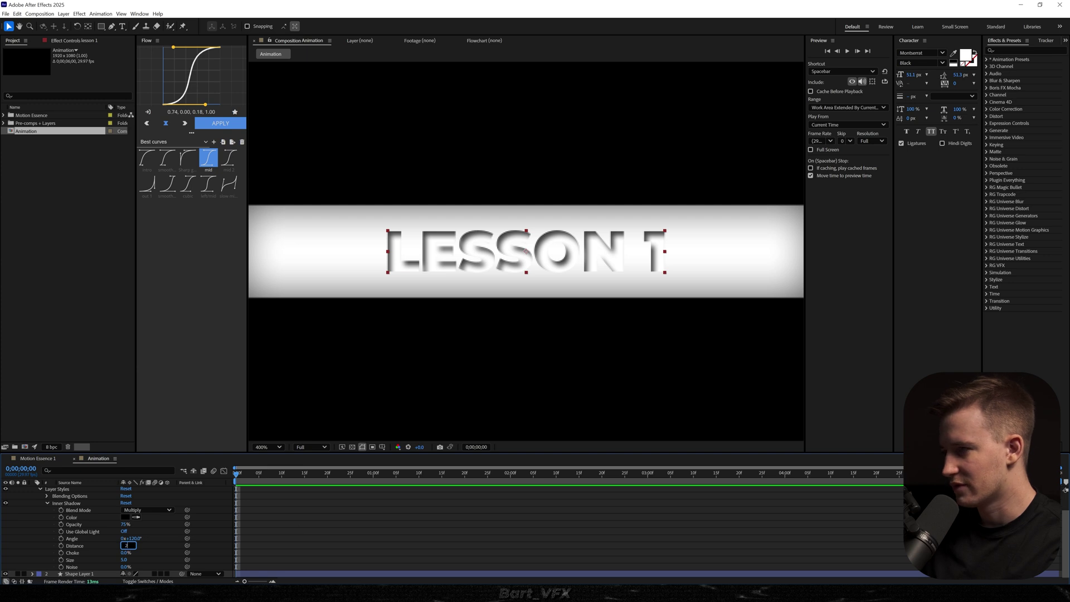
{"action": "type", "text": "2"}
{"action": "key", "text": "Return"}
{"action": "left_click", "coordinate": [235, 545]}
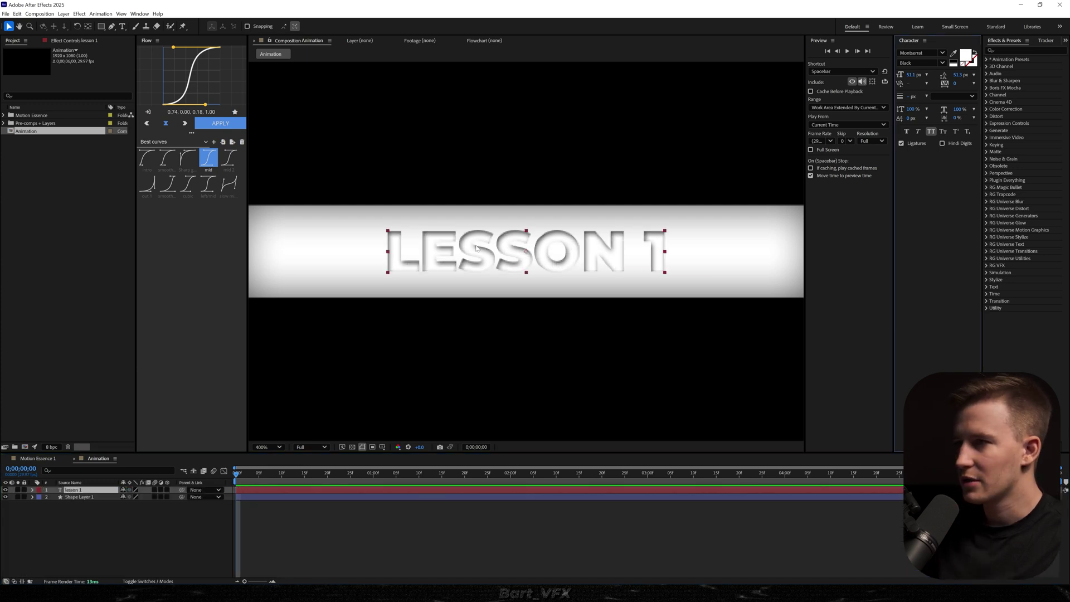
{"action": "left_click", "coordinate": [966, 55]}
{"action": "mouse_move", "coordinate": [140, 333]}
{"action": "left_mouse_down"}
{"action": "mouse_move", "coordinate": [96, 340]}
{"action": "mouse_move", "coordinate": [95, 331]}
{"action": "left_mouse_up"}
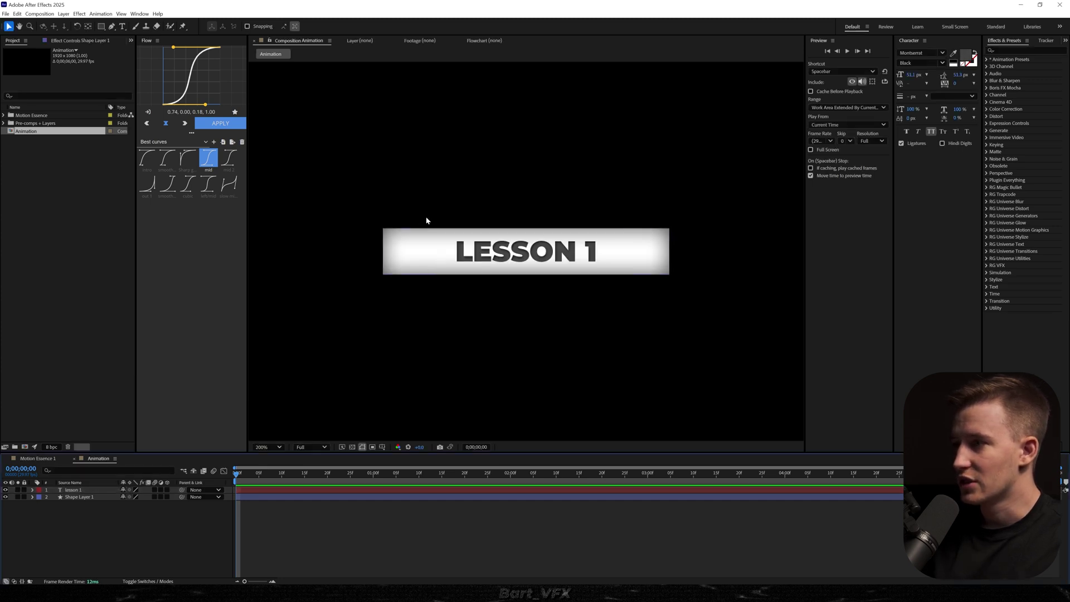
Show the white bar's shape properties and add a Size keyframe at the first frame with width and height unlinked.
{"action": "left_click", "coordinate": [253, 500]}
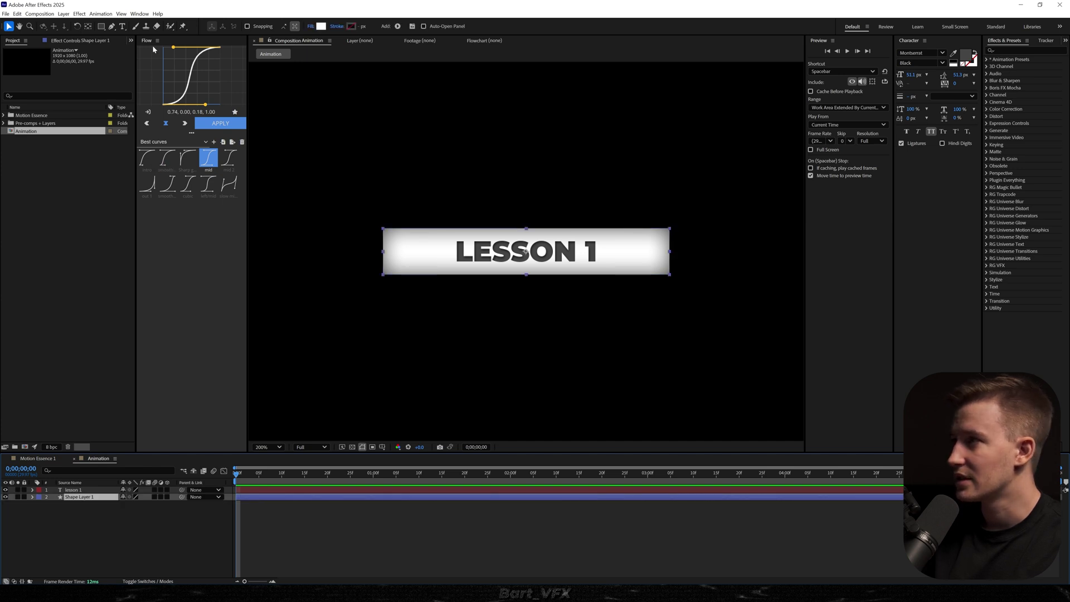
{"action": "left_click", "coordinate": [139, 14]}
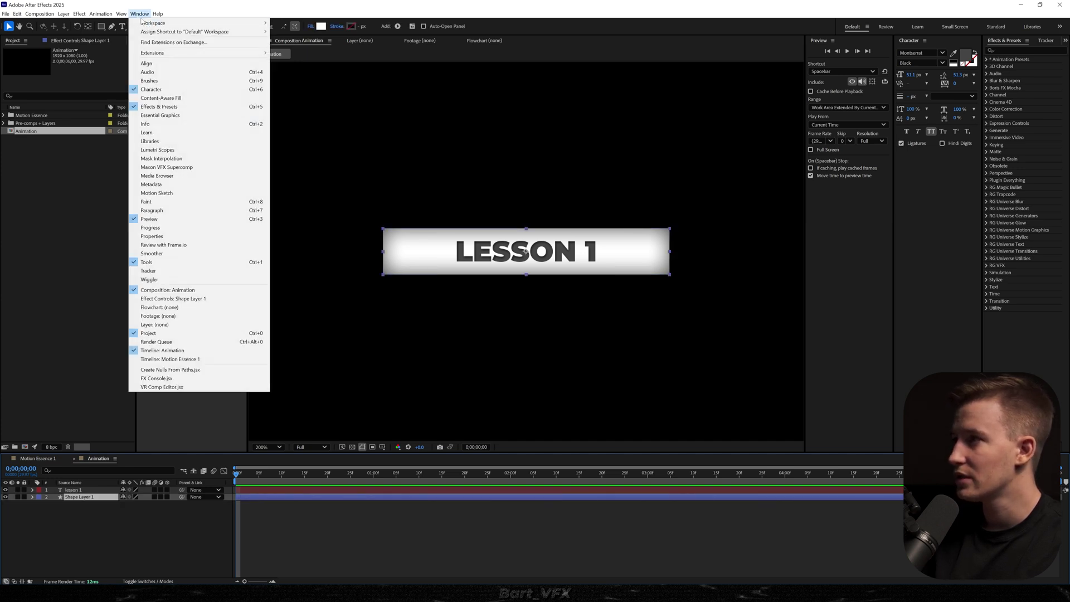
{"action": "left_click", "coordinate": [152, 237]}
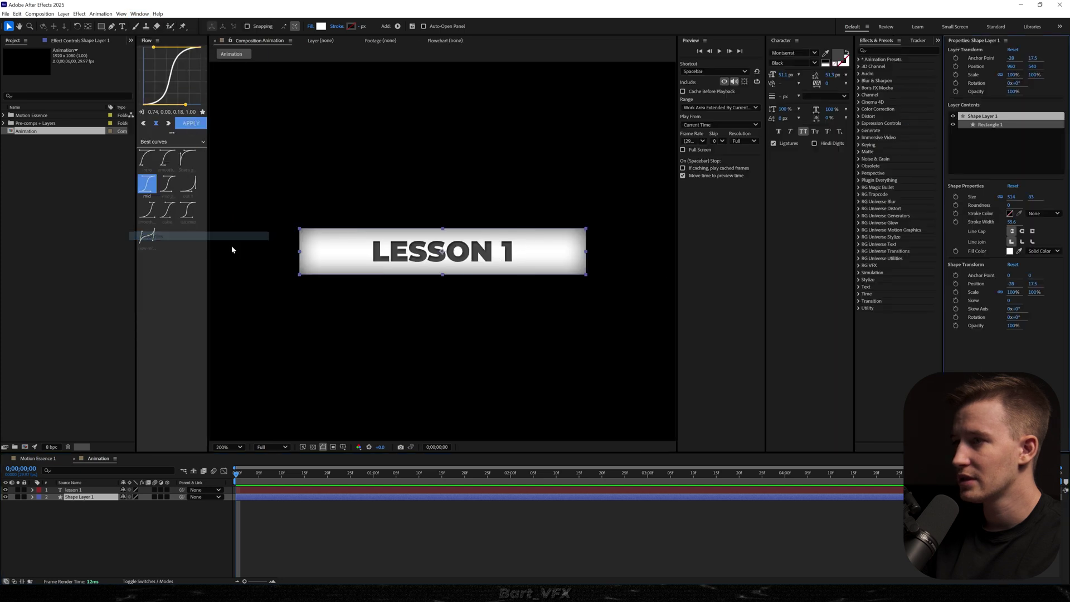
{"action": "left_click", "coordinate": [956, 197]}
{"action": "left_click", "coordinate": [1001, 197]}
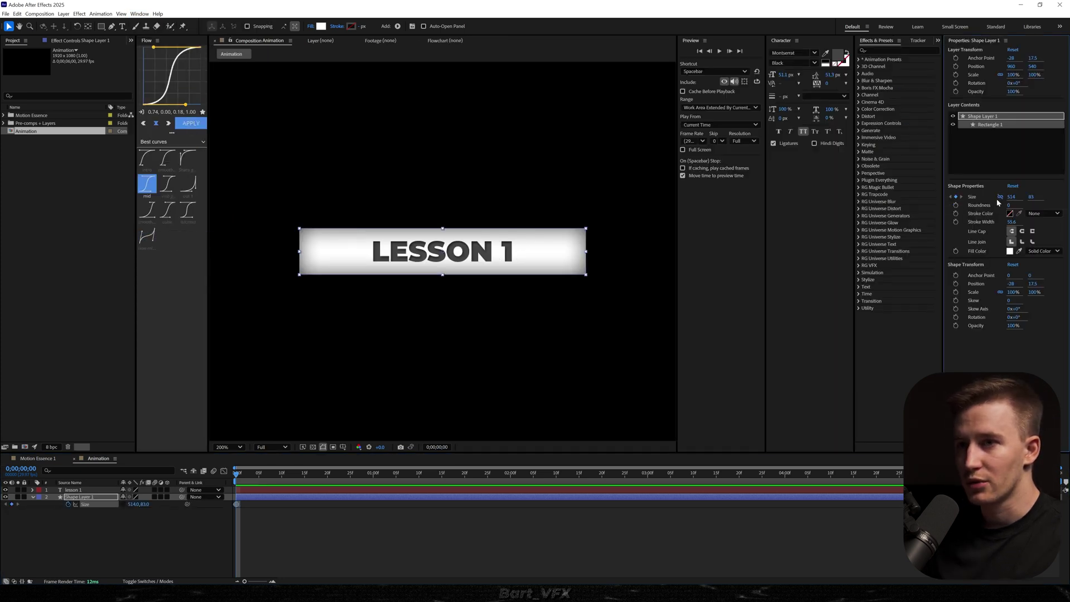
Move the bar's Size keyframe to about frame 22 and set the width at the first frame to 0.
{"action": "left_click_drag", "start_coordinate": [237, 504], "coordinate": [337, 504]}
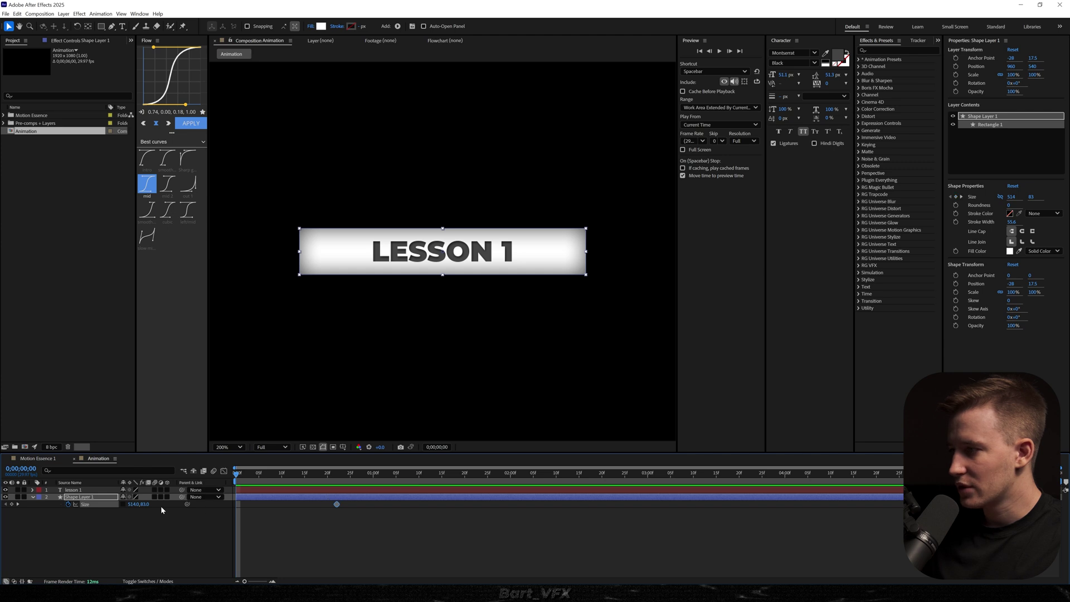
{"action": "left_click_drag", "start_coordinate": [133, 508], "coordinate": [123, 508]}
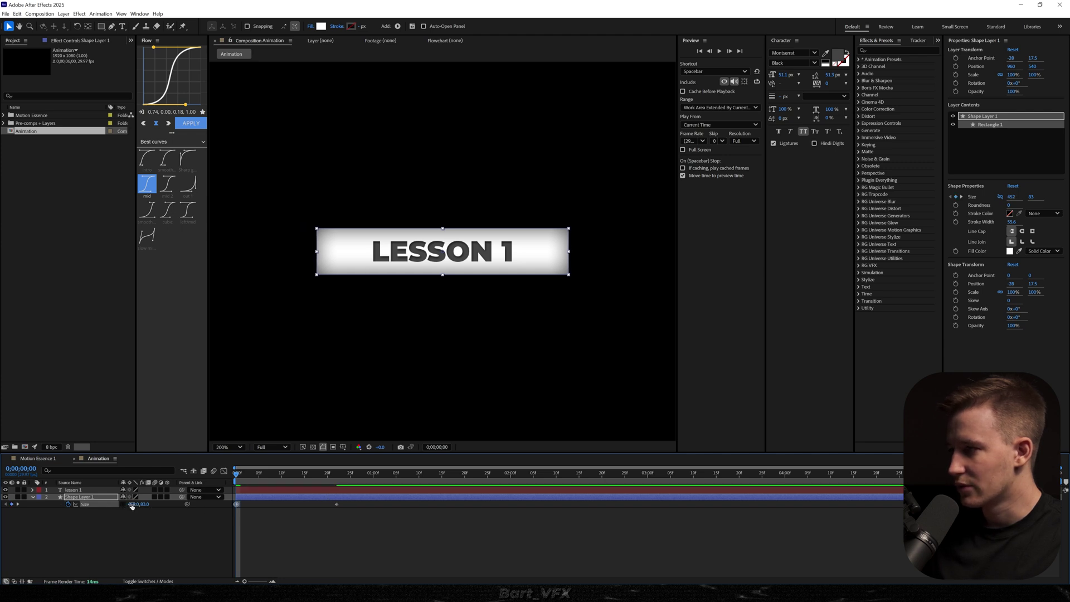
{"action": "left_click", "coordinate": [135, 504]}
{"action": "type", "text": "0"}
{"action": "key", "text": "Return"}
Apply Easy Ease to both Size keyframes of the bar.
{"action": "left_click_drag", "start_coordinate": [357, 514], "coordinate": [198, 493]}
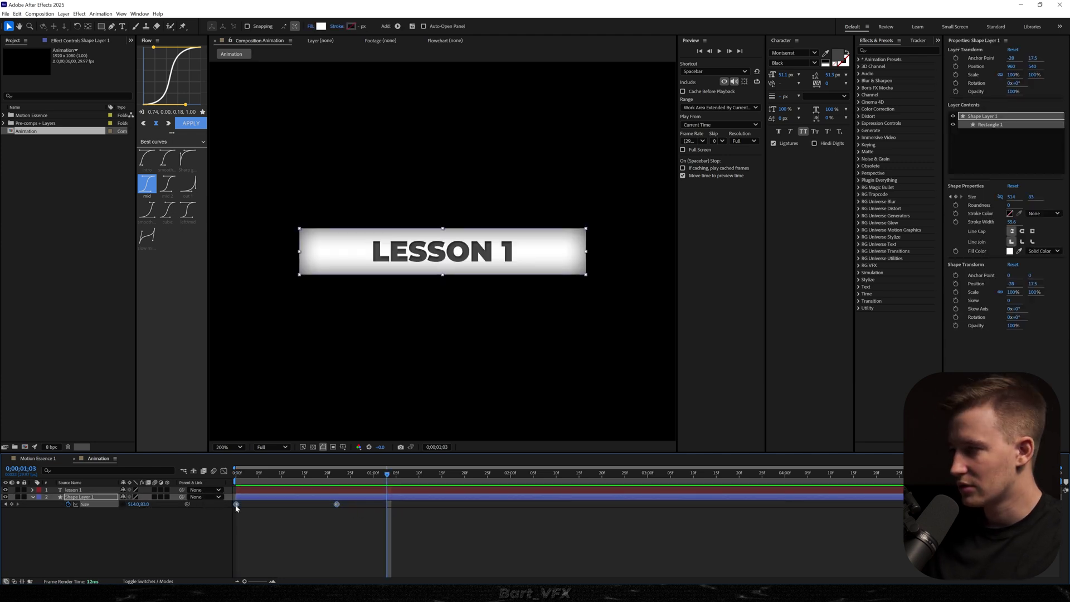
{"action": "right_click", "coordinate": [236, 505]}
{"action": "mouse_move", "coordinate": [269, 500]}
{"action": "left_click", "coordinate": [343, 521]}
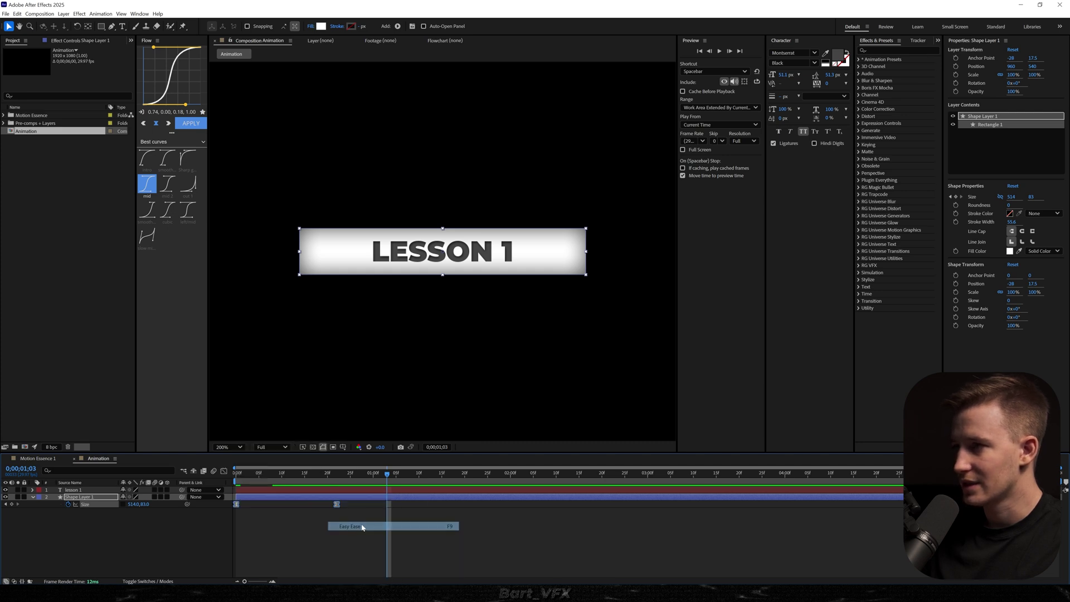
Lengthen the final Size keyframe's ease in the speed graph for a fast start, move that keyframe to about frame 19 and preview the motion.
{"action": "key", "text": "Home"}
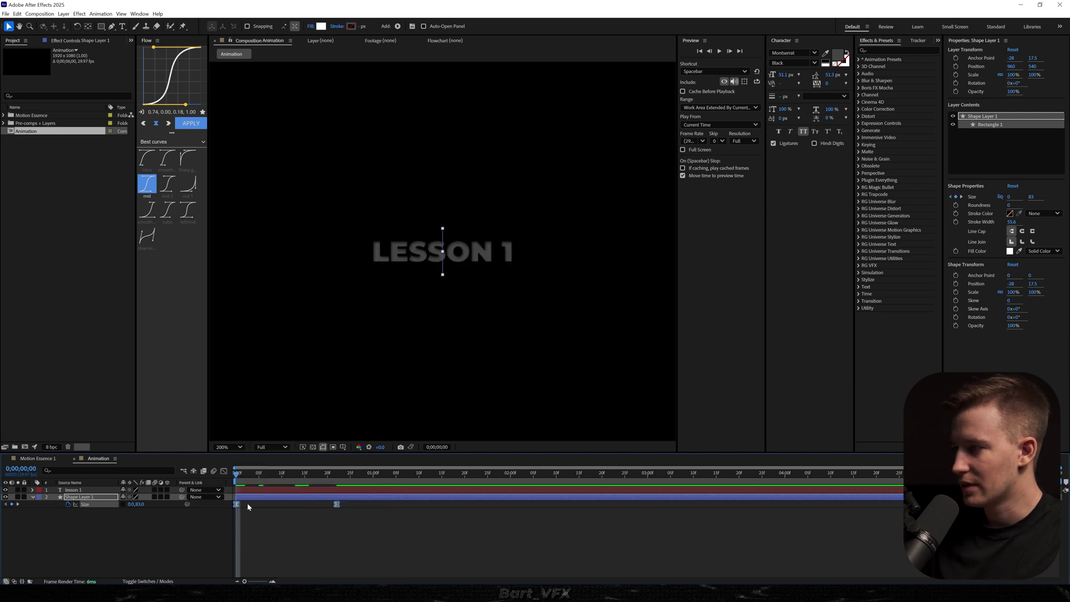
{"action": "left_click", "coordinate": [224, 472]}
{"action": "left_click", "coordinate": [632, 574]}
{"action": "left_click", "coordinate": [350, 556]}
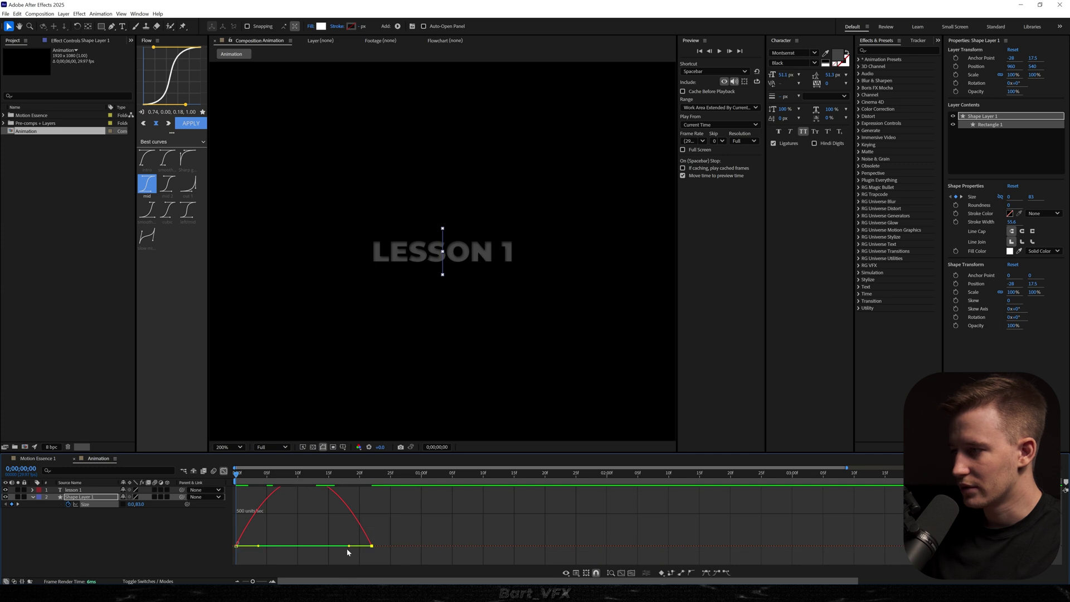
{"action": "left_click_drag", "start_coordinate": [348, 547], "coordinate": [297, 547]}
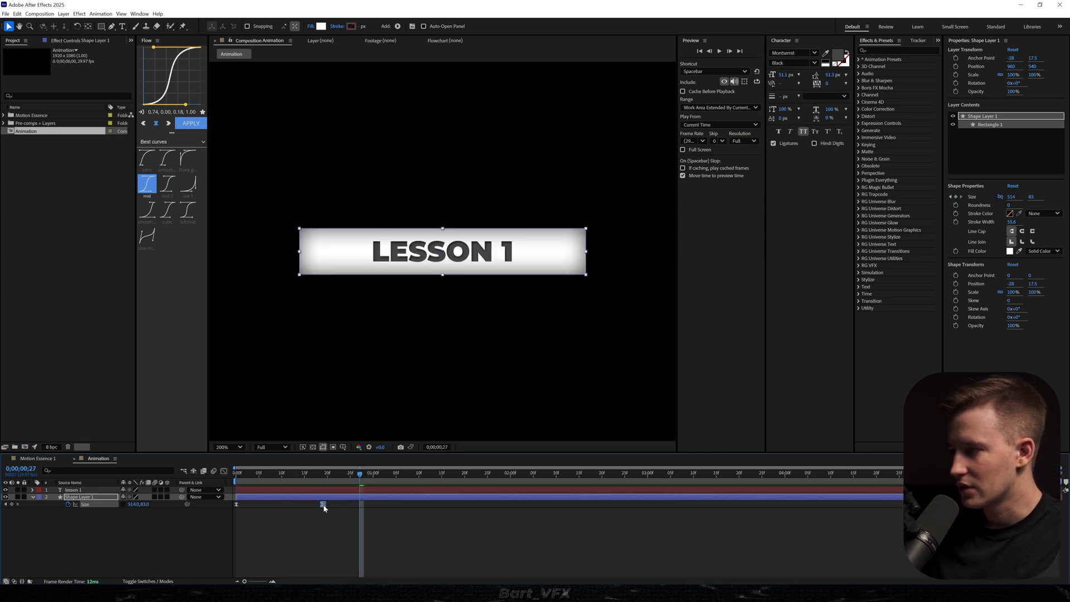
{"action": "key", "text": "space"}
{"action": "left_click", "coordinate": [312, 545]}
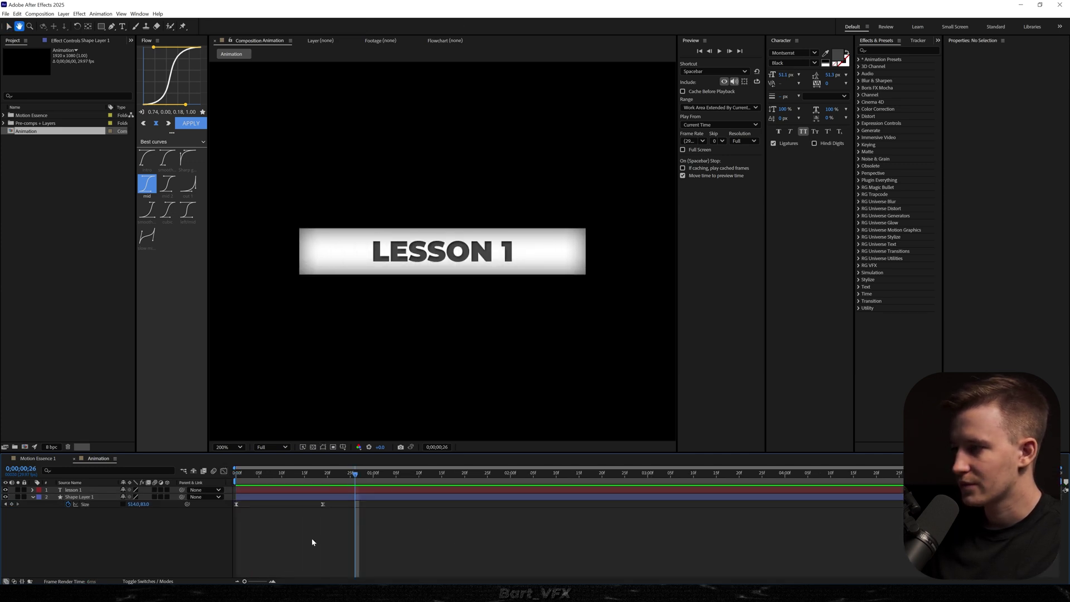
Duplicate the white bar layer and rename the copy "cover".
{"action": "left_click", "coordinate": [325, 496]}
{"action": "key", "text": "ctrl+d"}
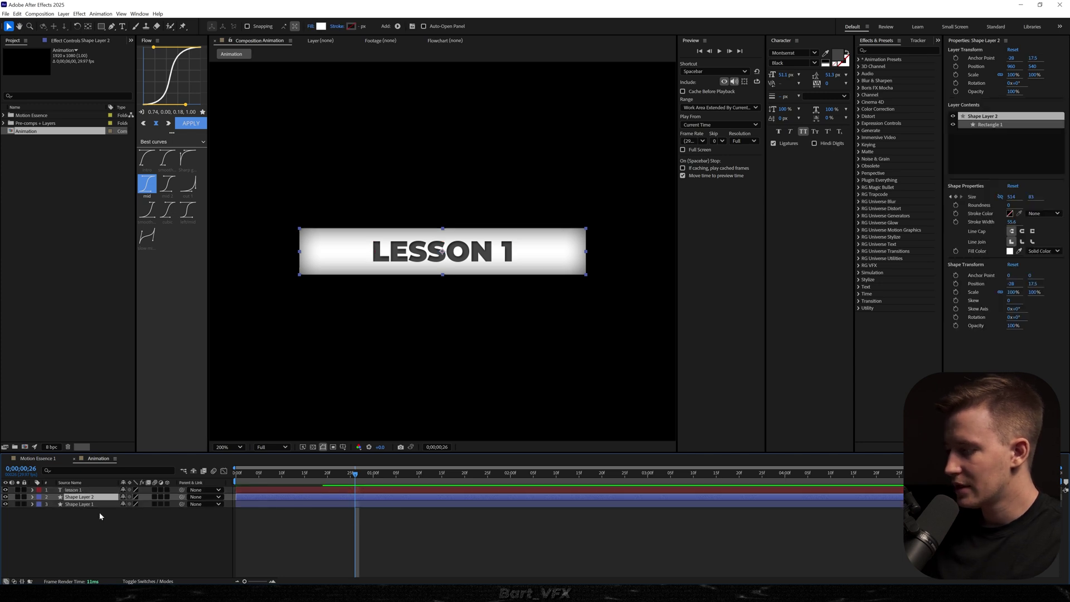
{"action": "key", "text": "Return"}
{"action": "type", "text": "cover"}
{"action": "left_click", "coordinate": [100, 516]}
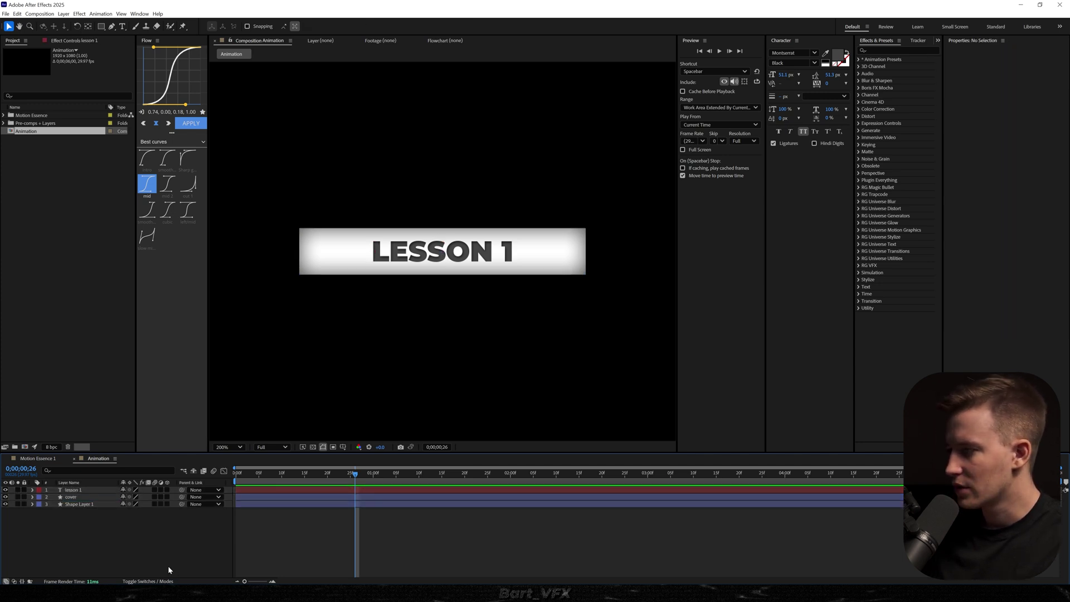
Set the cover layer as the track matte of the lesson 1 text and preview the reveal.
{"action": "left_click", "coordinate": [162, 582]}
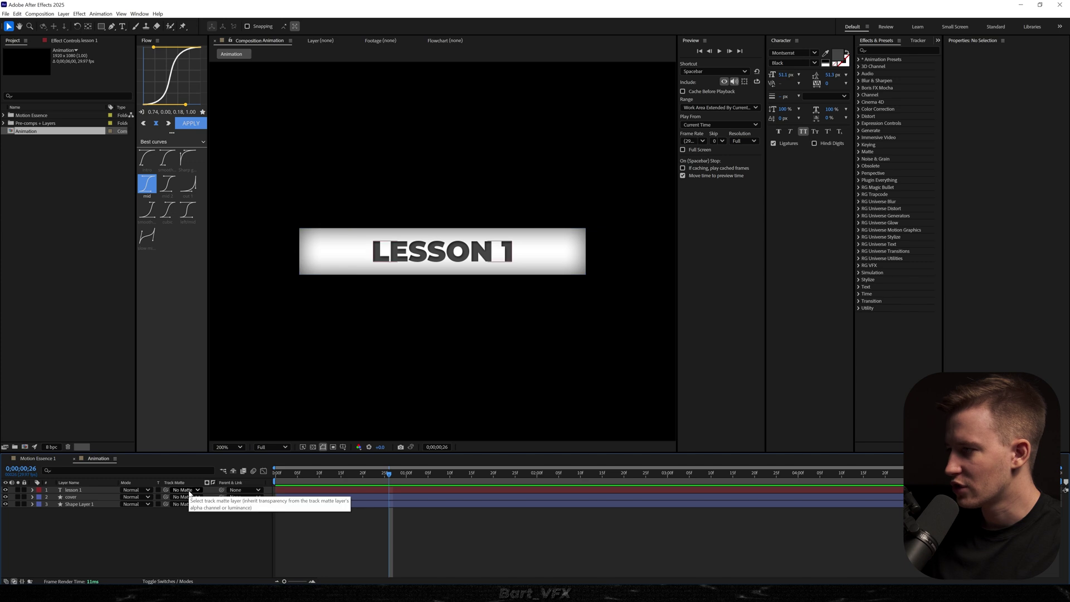
{"action": "left_click", "coordinate": [81, 490]}
{"action": "left_click", "coordinate": [189, 490]}
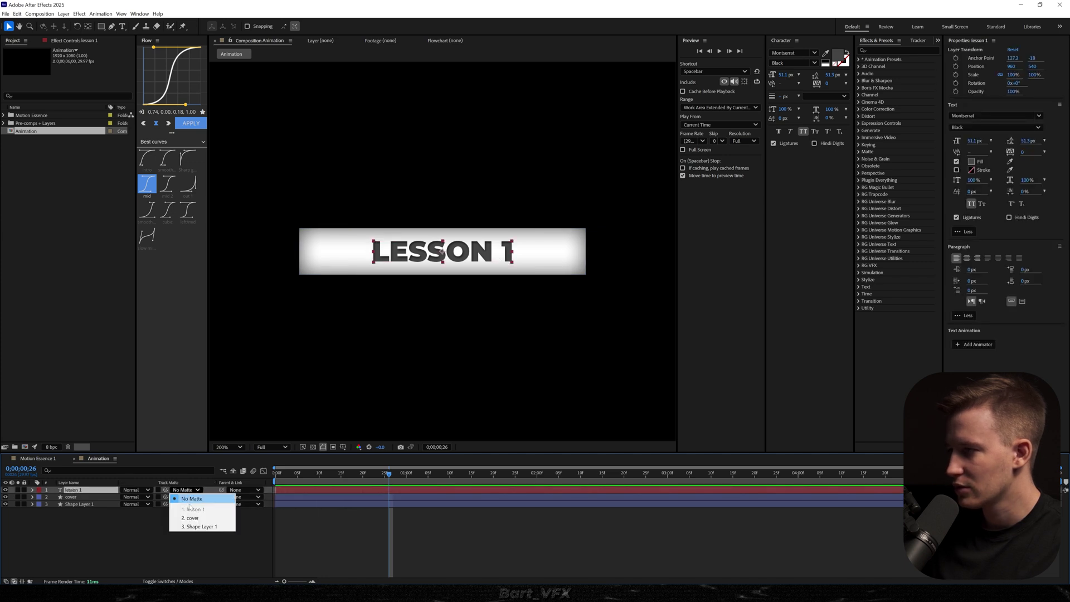
{"action": "left_click", "coordinate": [194, 519]}
{"action": "key", "text": "space"}
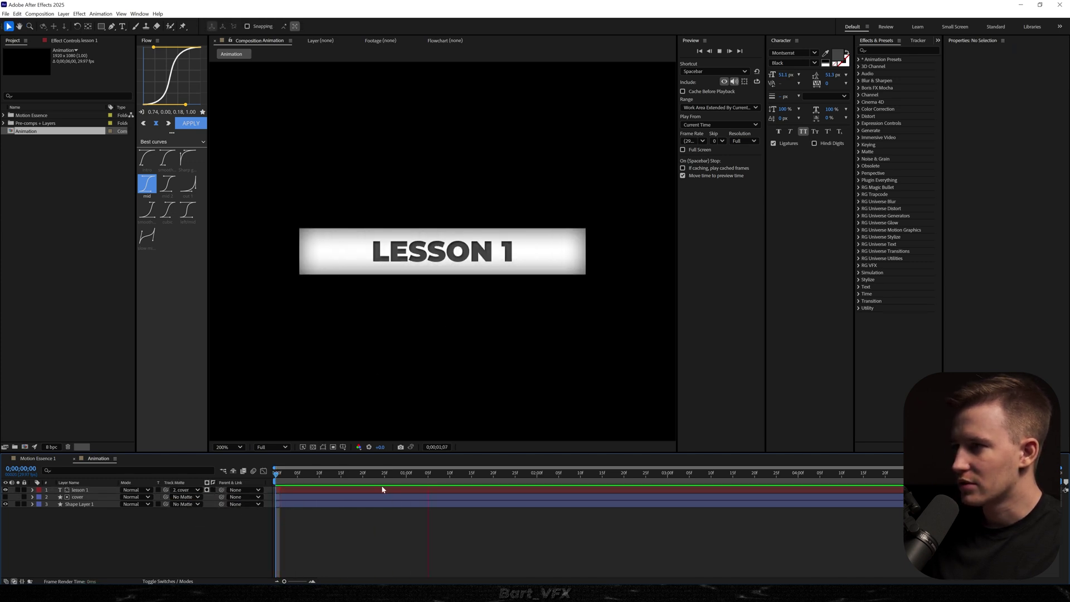
Stop the preview and duplicate the lesson 1 text, cover and shape layers together.
{"action": "key", "text": "space"}
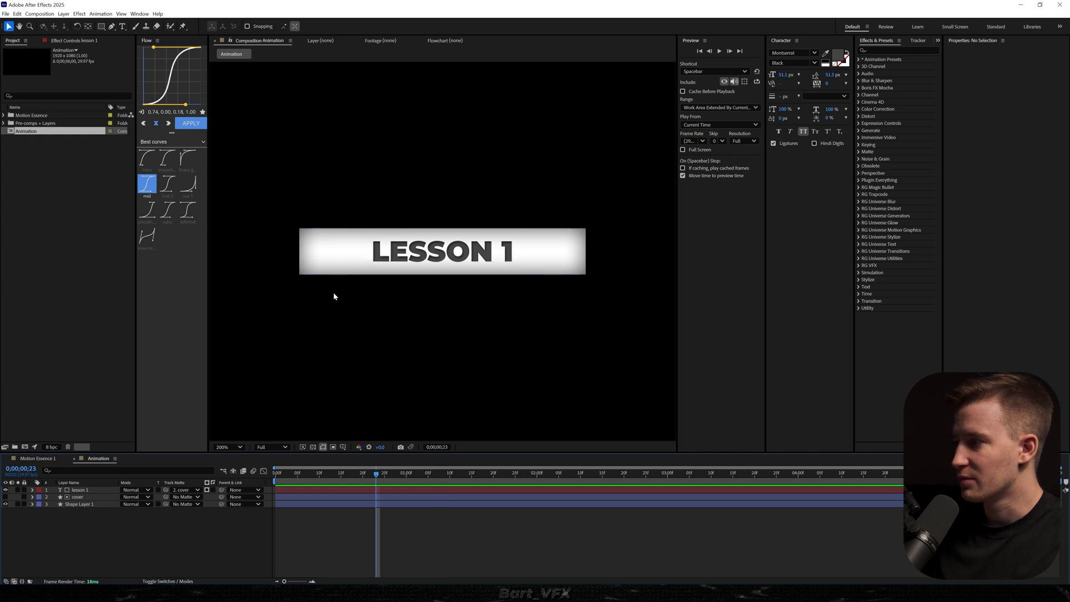
{"action": "left_click", "coordinate": [81, 493]}
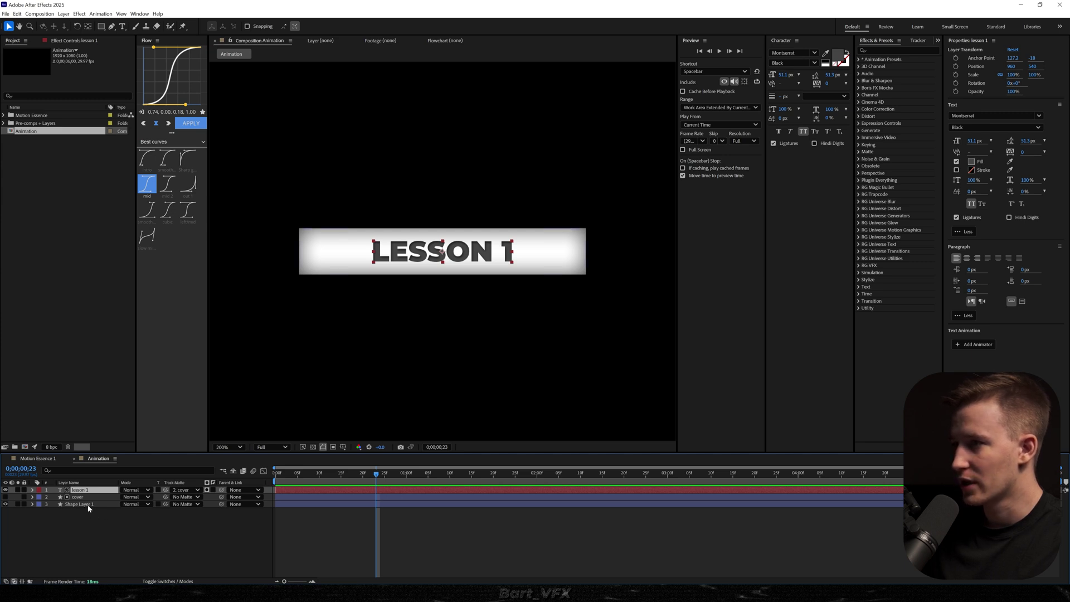
{"action": "left_click", "coordinate": [88, 505], "text": "shift"}
{"action": "key", "text": "ctrl+d"}
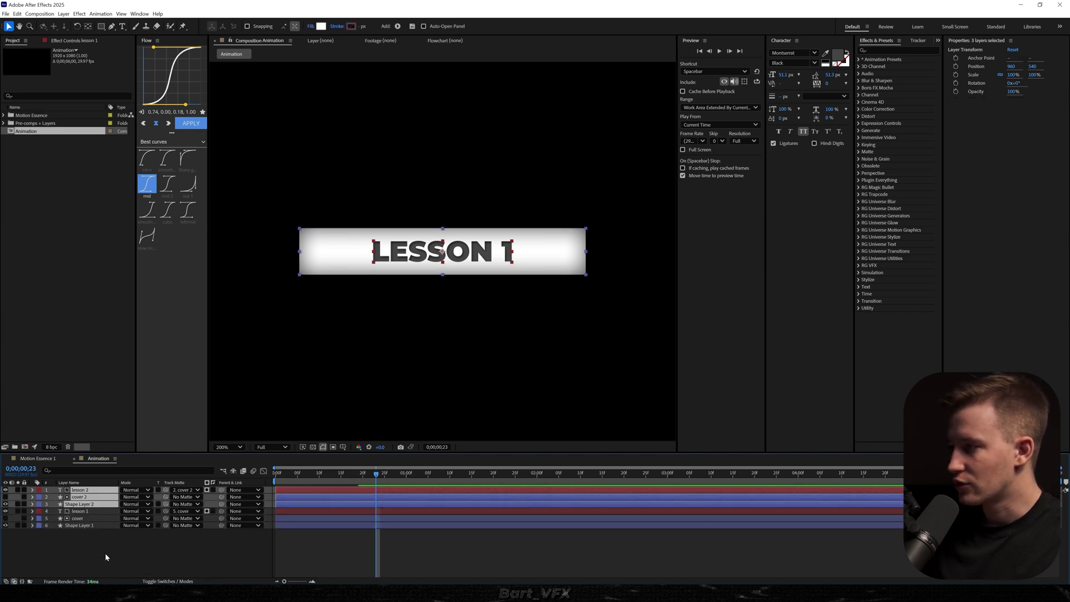
Pre-compose the three original lesson 1 layers with all attributes moved and rename the pre-comp layer "bar 1".
{"action": "left_click", "coordinate": [79, 512]}
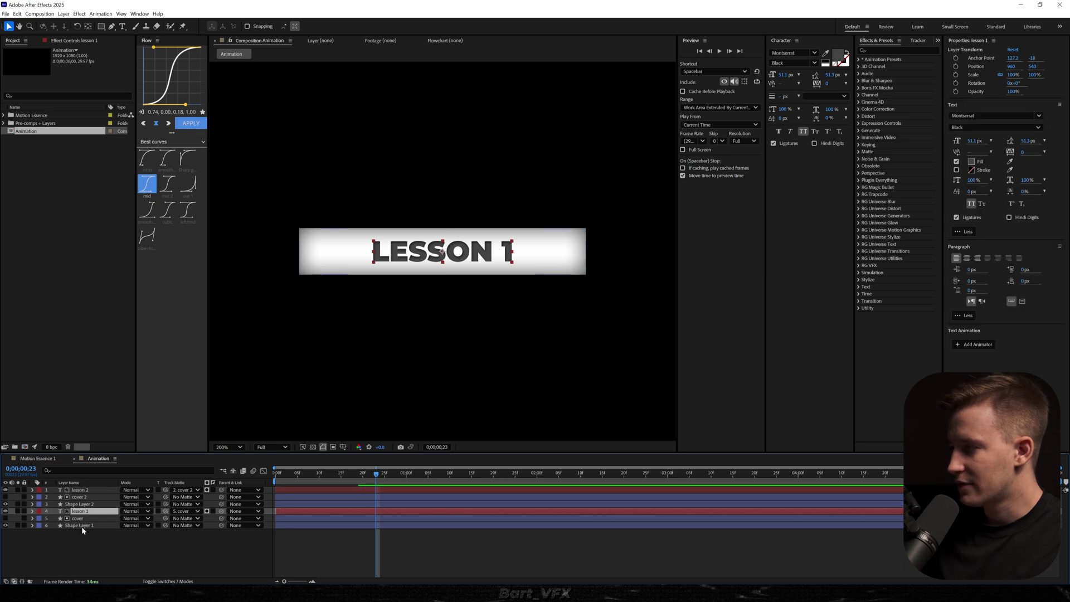
{"action": "left_click", "coordinate": [81, 526], "text": "shift"}
{"action": "right_click", "coordinate": [84, 526]}
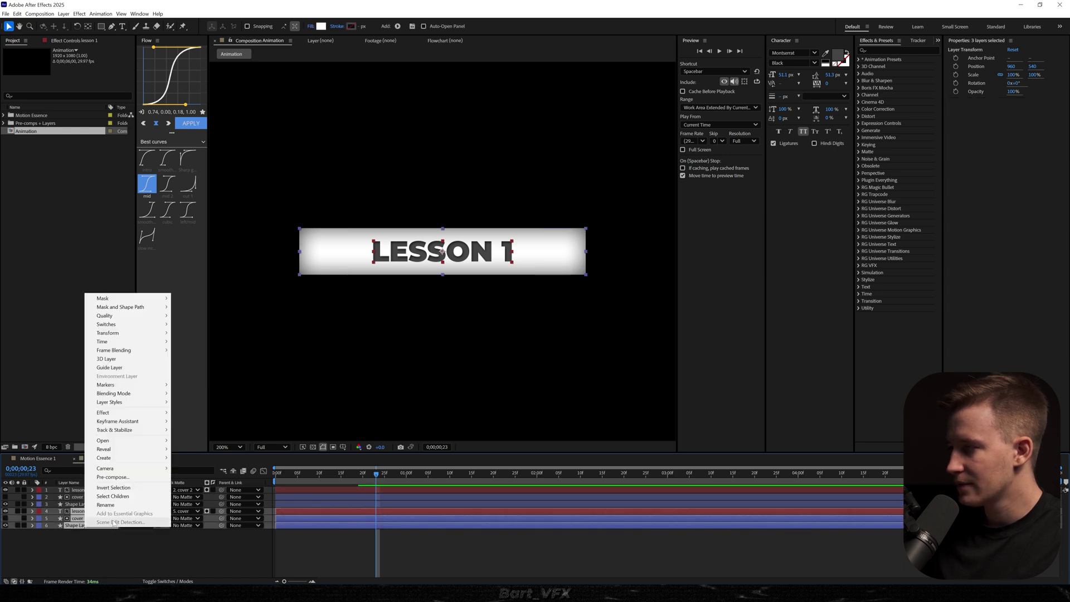
{"action": "left_click", "coordinate": [112, 477]}
{"action": "left_click", "coordinate": [578, 368]}
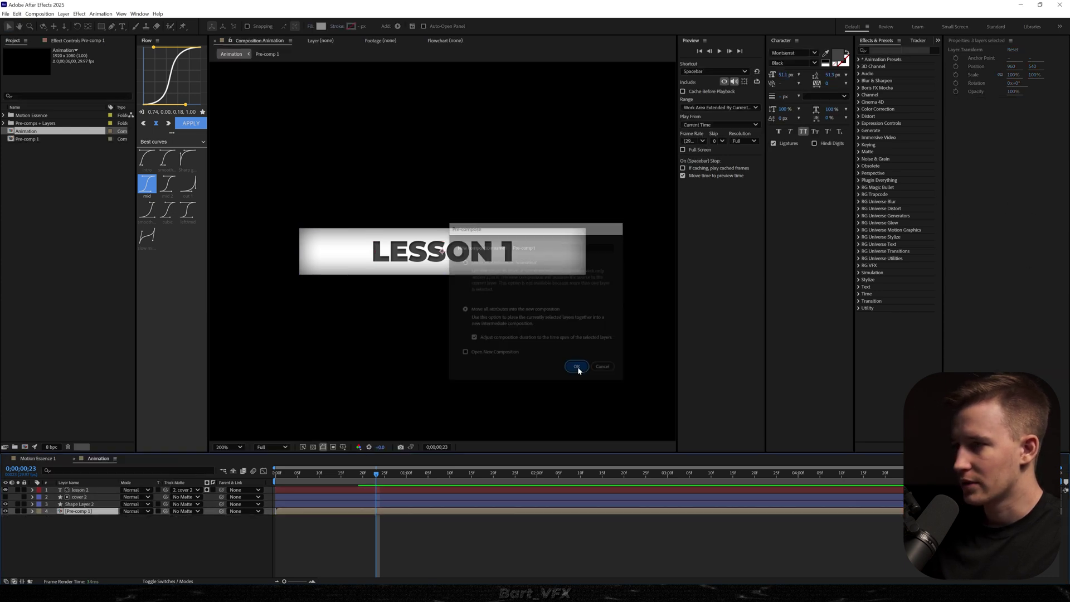
{"action": "key", "text": "Return"}
{"action": "type", "text": "bar 1"}
Change the duplicated title to "LESSON 2", re-centre it on the bar and preview the animation.
{"action": "left_click", "coordinate": [89, 505]}
{"action": "left_click", "coordinate": [94, 491]}
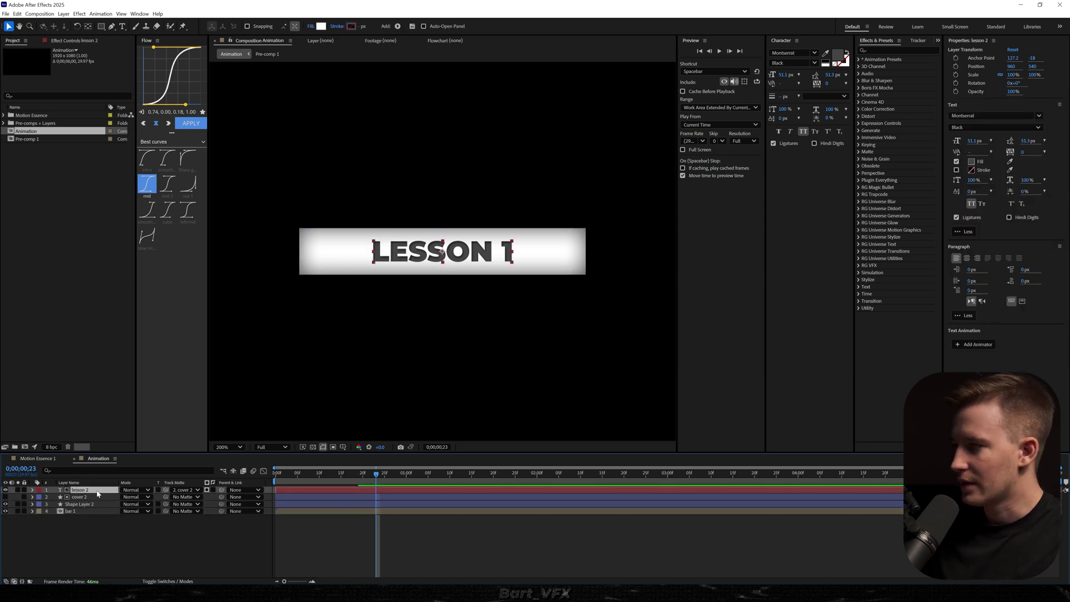
{"action": "key", "text": "ctrl+t"}
{"action": "left_click_drag", "start_coordinate": [522, 250], "coordinate": [501, 253]}
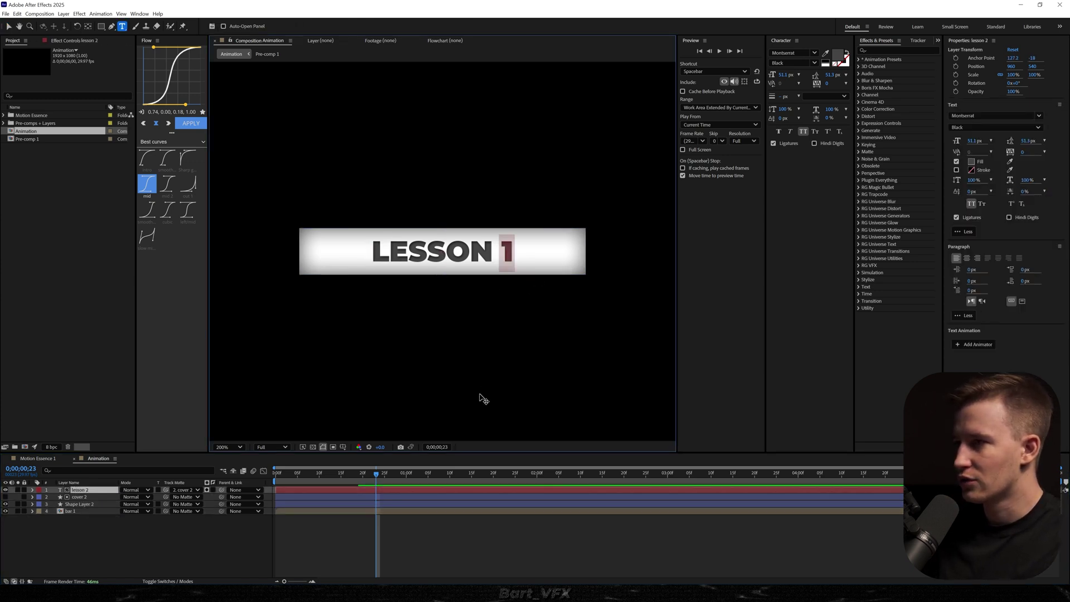
{"action": "type", "text": "2"}
{"action": "key", "text": "Escape"}
{"action": "scroll", "coordinate": [517, 265], "scroll_direction": "up", "scroll_amount": 1}
{"action": "left_click_drag", "start_coordinate": [516, 262], "coordinate": [509, 262]}
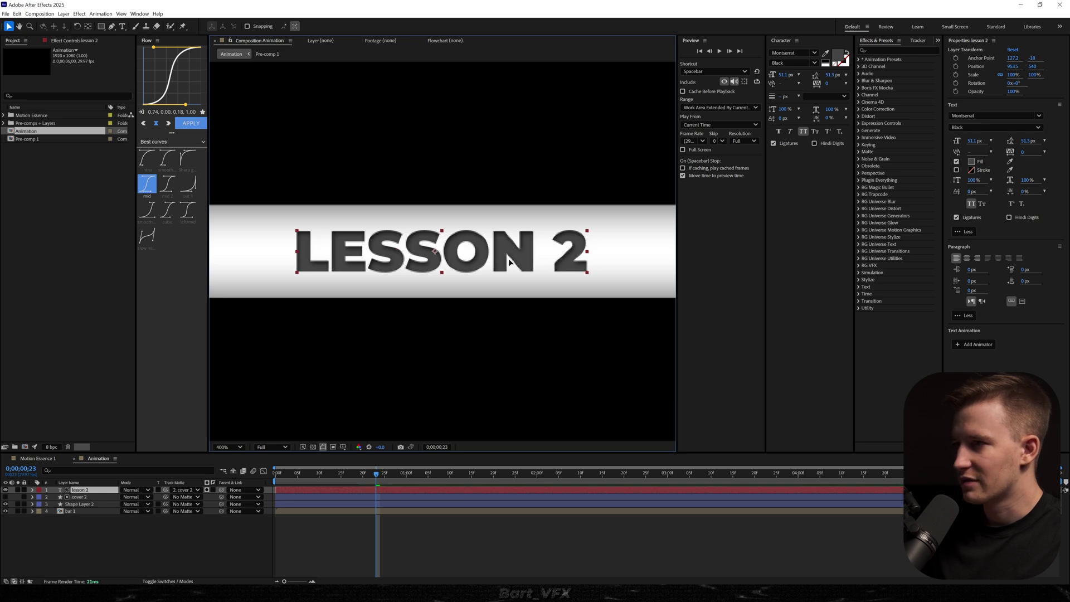
{"action": "key", "text": "Return"}
{"action": "key", "text": "space"}
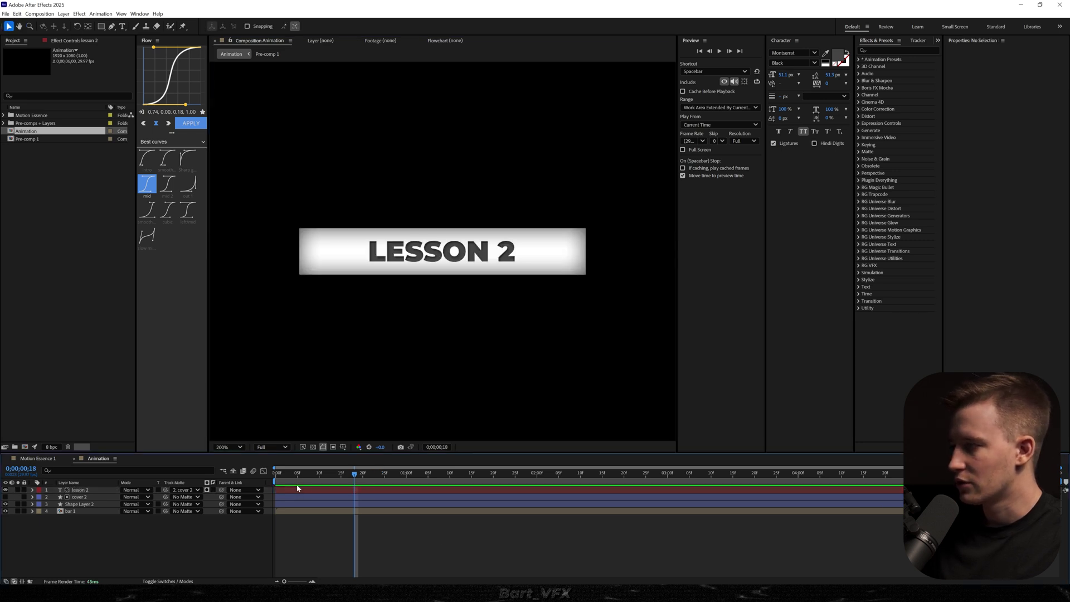
Duplicate the lesson 2 text, cover and shape layers and pre-compose the originals as "bar 2".
{"action": "left_click", "coordinate": [83, 490]}
{"action": "left_click", "coordinate": [88, 504], "text": "shift"}
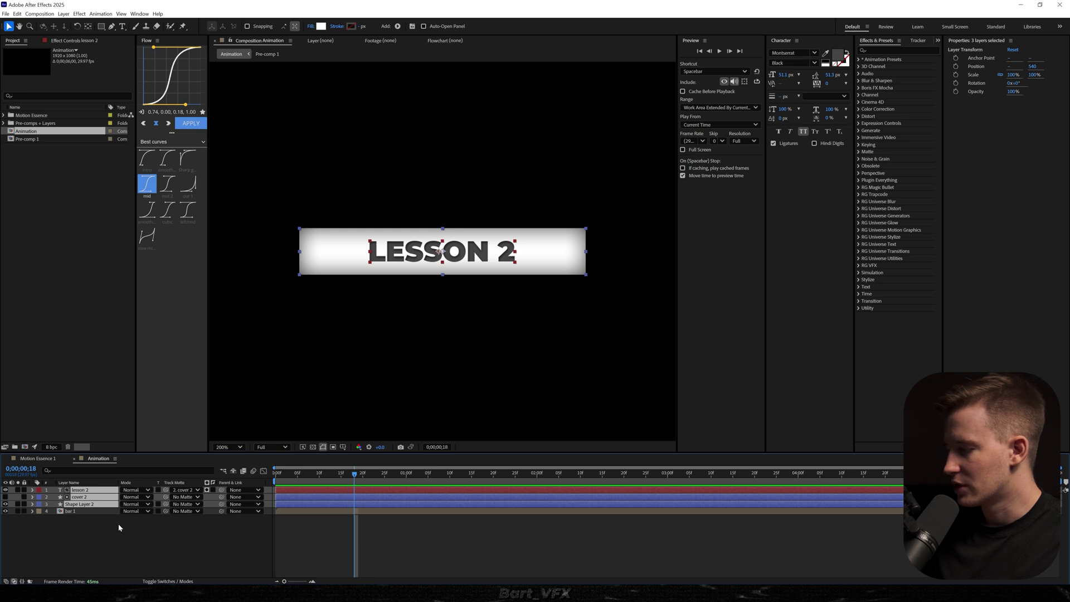
{"action": "key", "text": "ctrl+d"}
{"action": "left_click", "coordinate": [82, 512]}
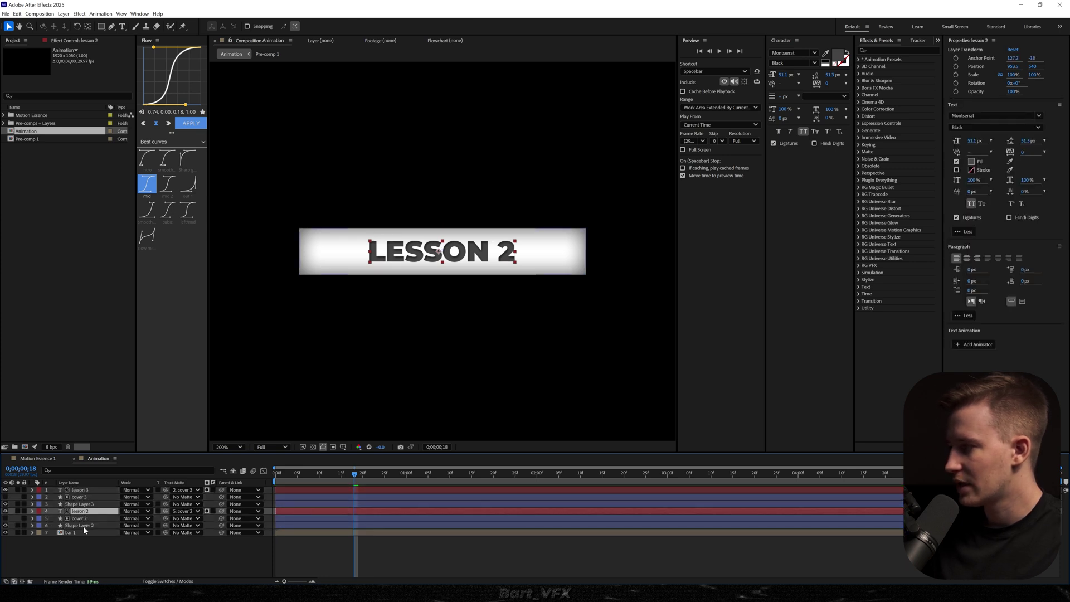
{"action": "left_click", "coordinate": [84, 526], "text": "shift"}
{"action": "key", "text": "ctrl+shift+c"}
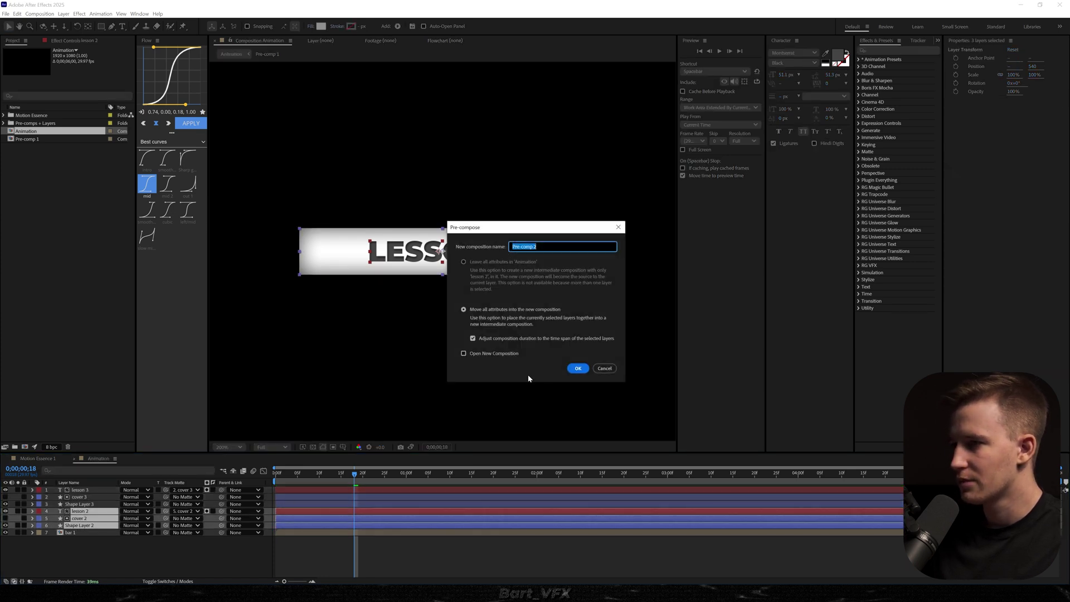
{"action": "left_click", "coordinate": [579, 369]}
Change the new copy's title to "LESSON 3" and duplicate its text, cover and shape layers.
{"action": "double_click", "coordinate": [511, 251]}
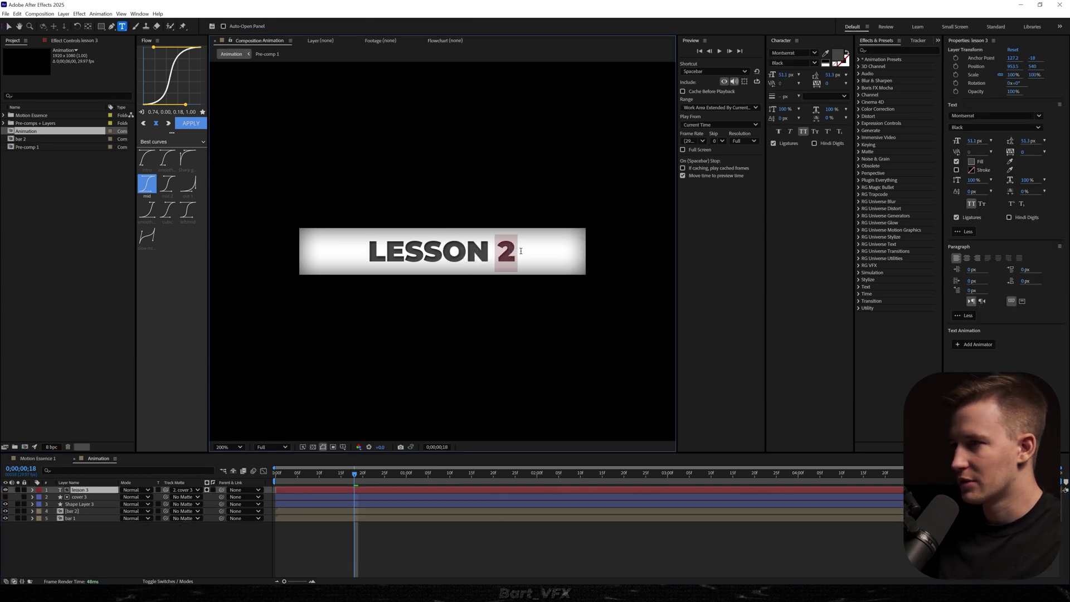
{"action": "type", "text": "3"}
{"action": "left_click", "coordinate": [80, 490]}
{"action": "left_click", "coordinate": [75, 504], "text": "shift"}
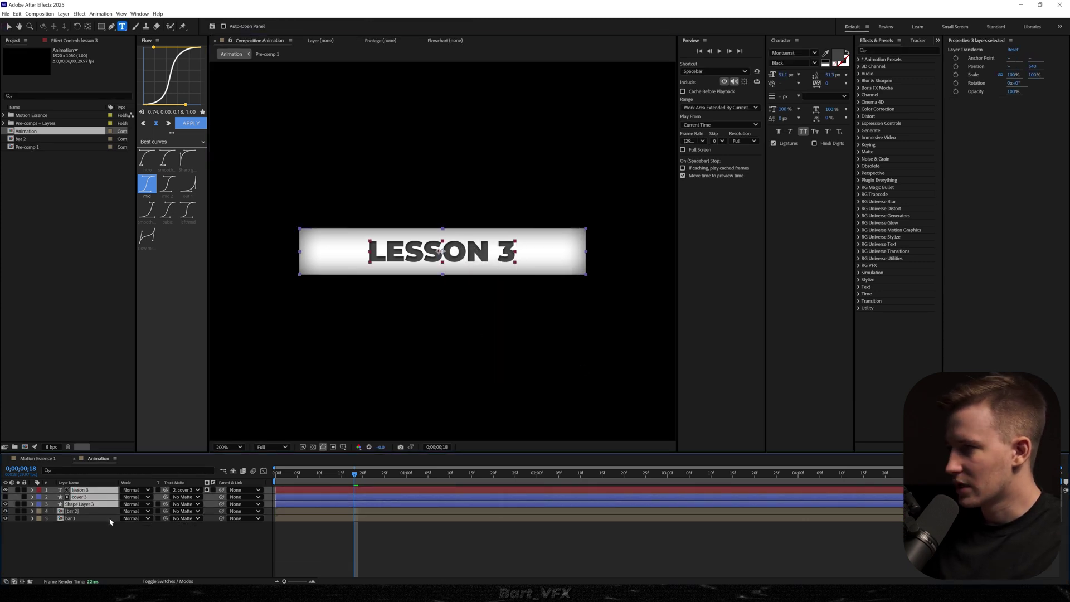
{"action": "key", "text": "ctrl+d"}
Pre-compose the original lesson 3 text, cover and shape layers as "bar 3".
{"action": "left_click", "coordinate": [89, 511]}
{"action": "left_click", "coordinate": [89, 526], "text": "shift"}
{"action": "right_click", "coordinate": [89, 527]}
{"action": "left_click", "coordinate": [106, 488]}
{"action": "type", "text": "bar 3"}
{"action": "key", "text": "Return"}
Change the remaining title to "LESSON 4" and pre-compose its three layers under the name "bar 4".
{"action": "left_click_drag", "start_coordinate": [498, 252], "coordinate": [520, 252]}
{"action": "type", "text": "4"}
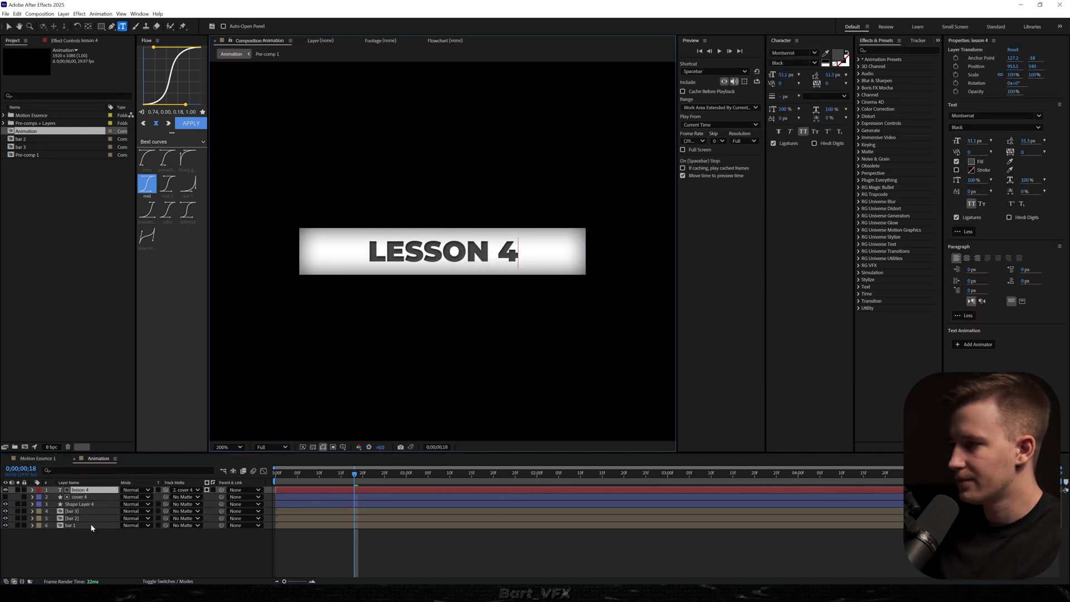
{"action": "left_click", "coordinate": [90, 505], "text": "shift"}
{"action": "key", "text": "ctrl+shift+c"}
{"action": "type", "text": "bar 4"}
{"action": "left_click", "coordinate": [577, 369]}
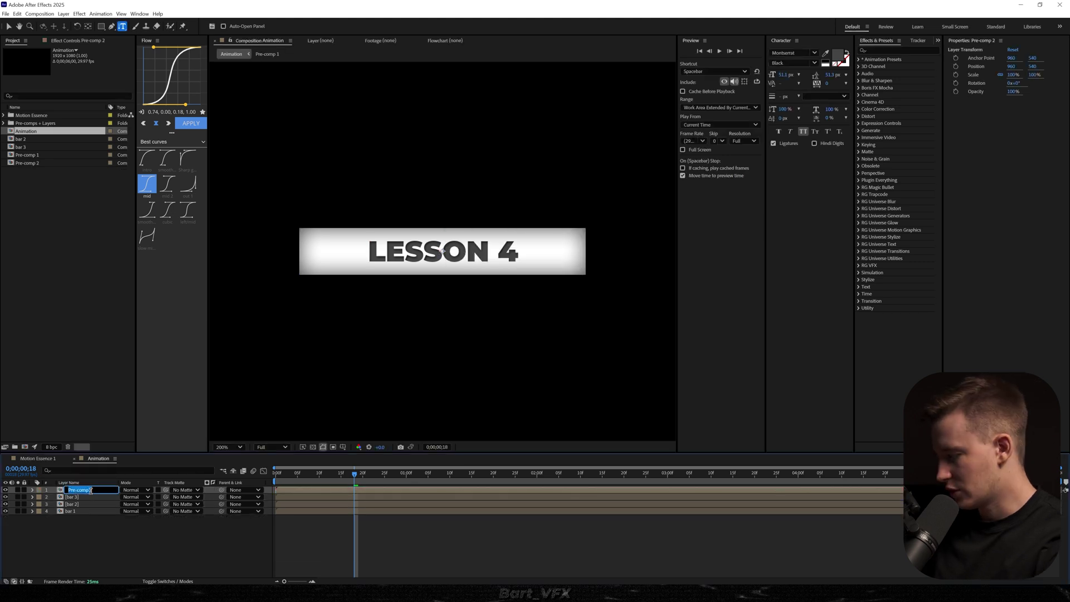
{"action": "key", "text": "equal"}
Stack bars 2, 3 and 4 edge to edge in order below bar 1 and preview the result.
{"action": "left_click", "coordinate": [71, 505]}
{"action": "left_click_drag", "start_coordinate": [384, 252], "coordinate": [358, 387]}
{"action": "left_click", "coordinate": [79, 498]}
{"action": "left_click", "coordinate": [78, 491]}
{"action": "left_click", "coordinate": [96, 498]}
{"action": "key", "text": "Up"}
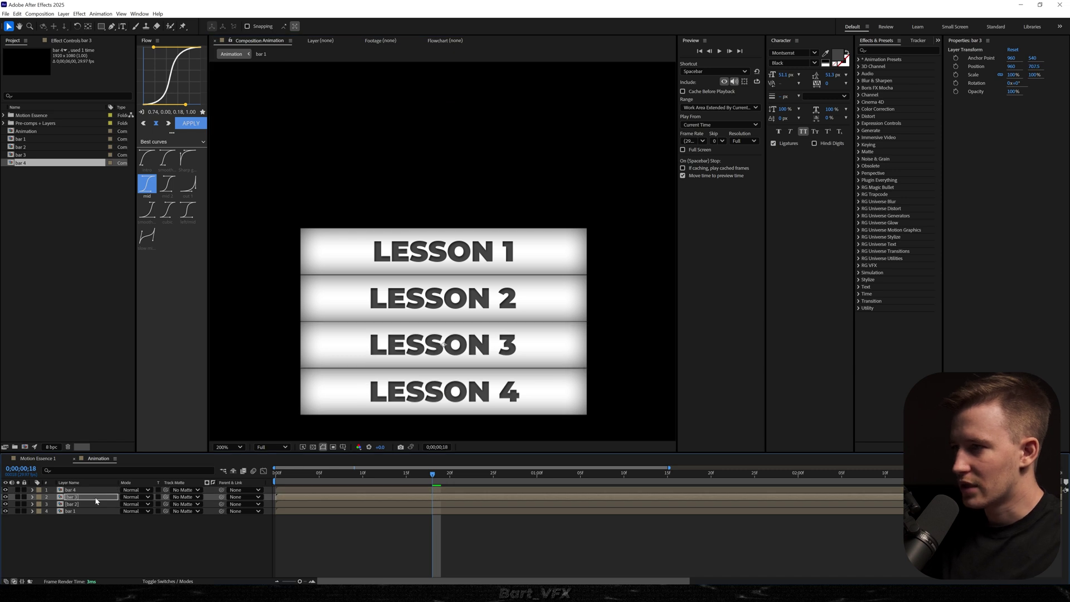
{"action": "left_click", "coordinate": [78, 505], "text": "shift"}
{"action": "key", "text": "Up"}
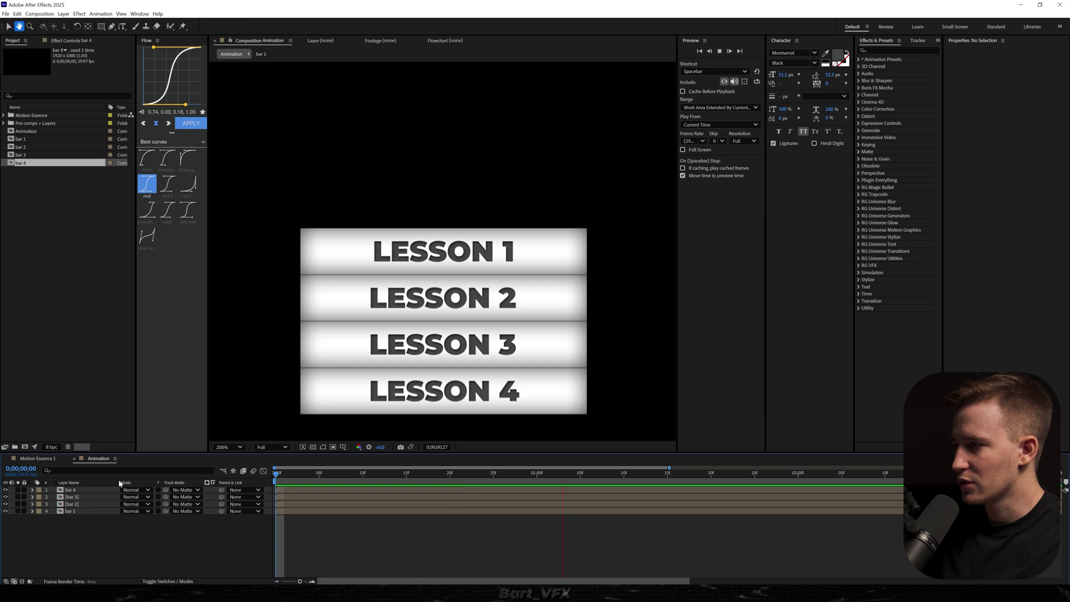
{"action": "key", "text": "space"}
Stagger bars 2, 3 and 4 so each starts about three frames after the previous one, and preview the animation.
{"action": "left_click", "coordinate": [309, 480]}
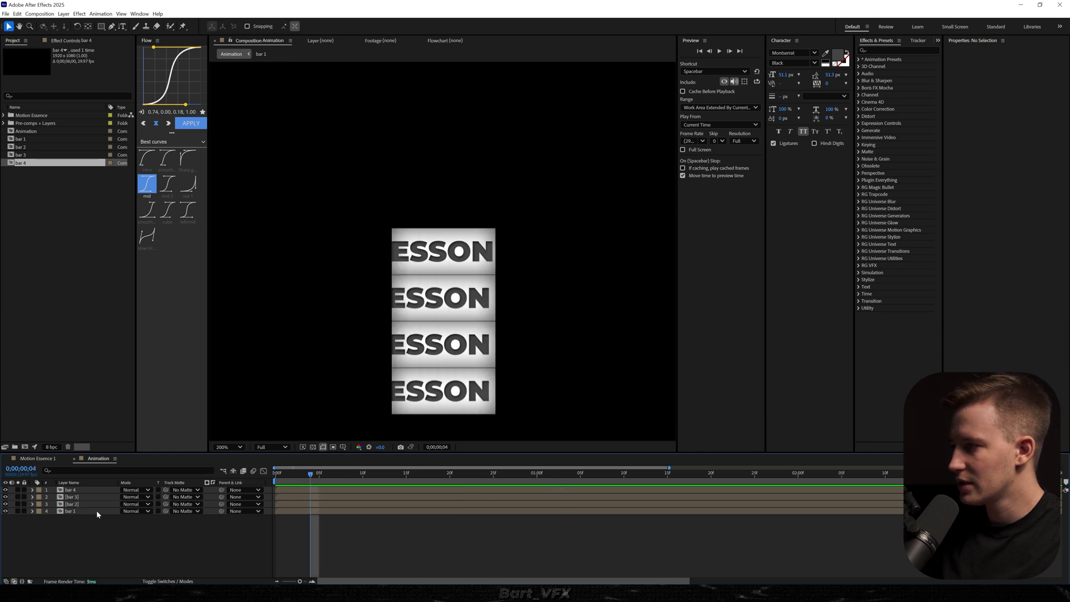
{"action": "left_click", "coordinate": [96, 505]}
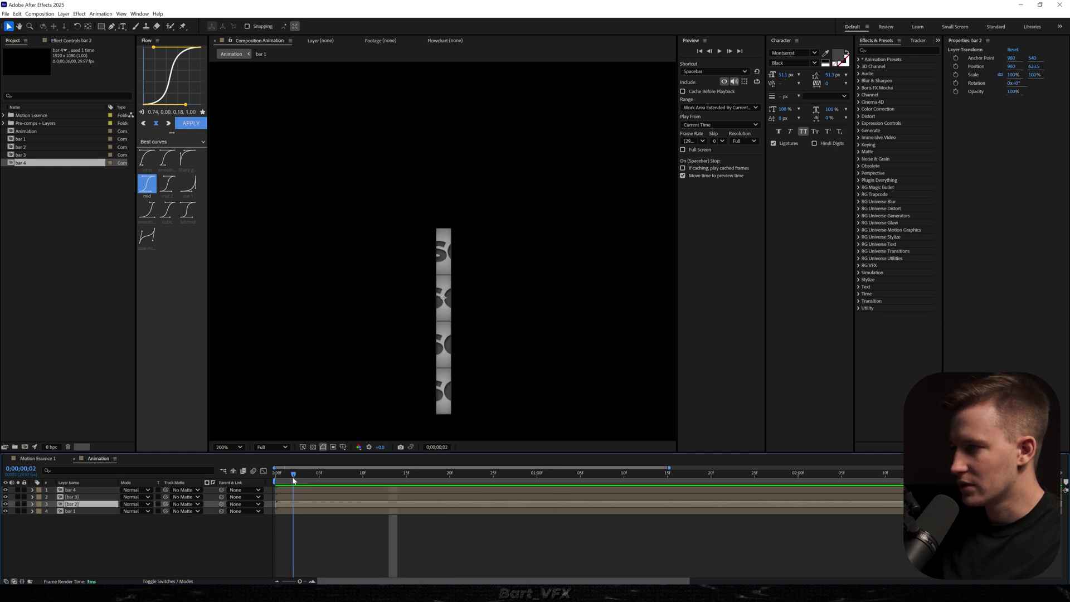
{"action": "mouse_move", "coordinate": [293, 480]}
{"action": "left_mouse_down"}
{"action": "mouse_move", "coordinate": [303, 479]}
{"action": "mouse_move", "coordinate": [277, 487]}
{"action": "mouse_move", "coordinate": [300, 482]}
{"action": "left_mouse_up"}
{"action": "left_click_drag", "start_coordinate": [293, 497], "coordinate": [337, 498]}
{"action": "left_click_drag", "start_coordinate": [328, 491], "coordinate": [407, 490]}
{"action": "key", "text": "Home"}
{"action": "key", "text": "space"}
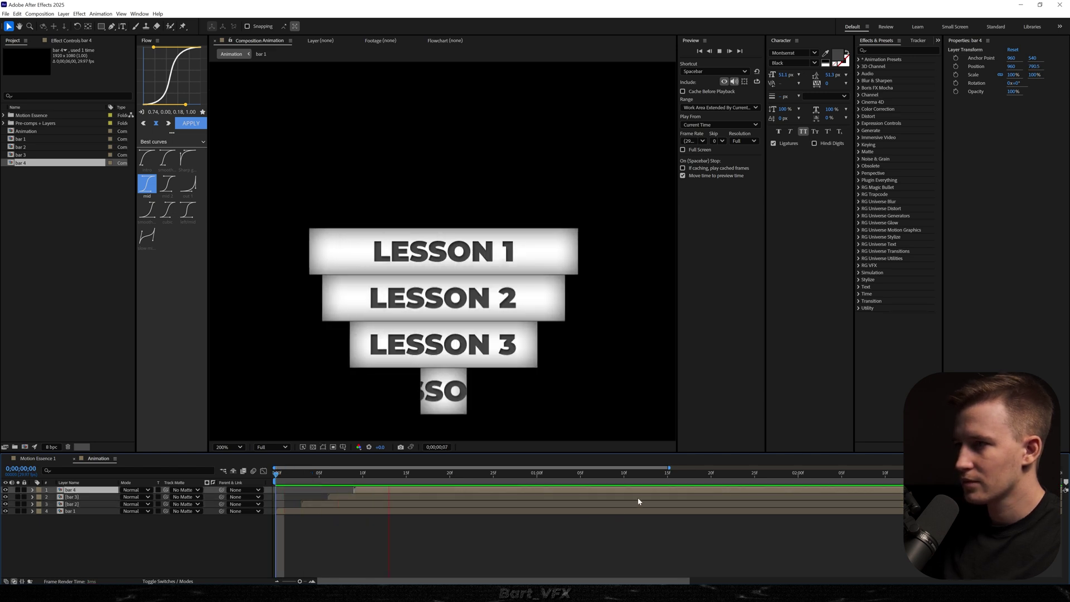
{"action": "key", "text": "space"}
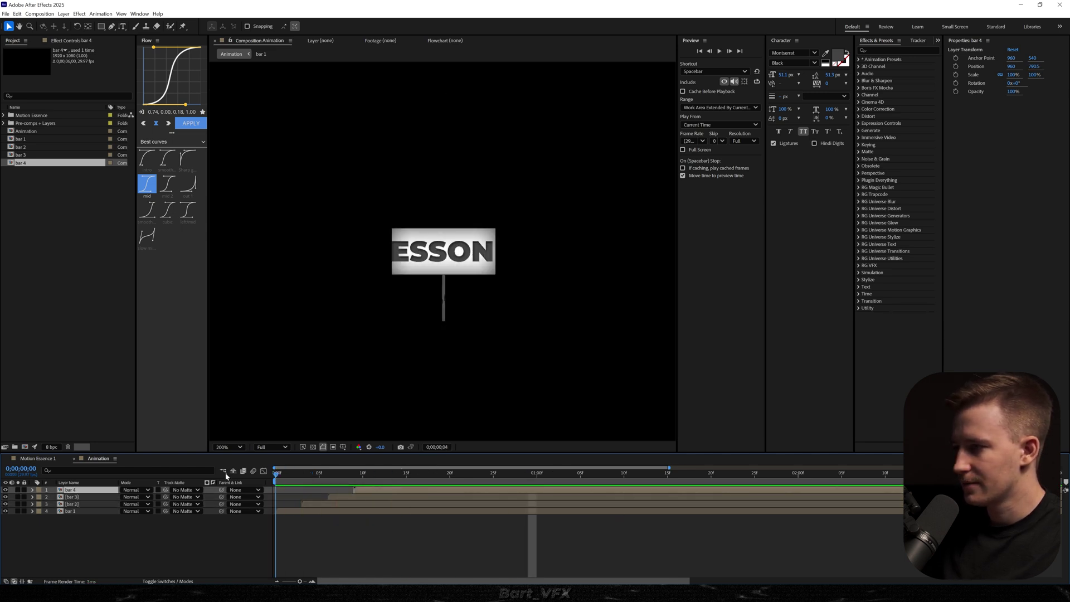
Add the mouse_pointer.png image above the bar layers and trim it to a single frame at frame 16.
{"action": "left_click_drag", "start_coordinate": [424, 535], "coordinate": [363, 488]}
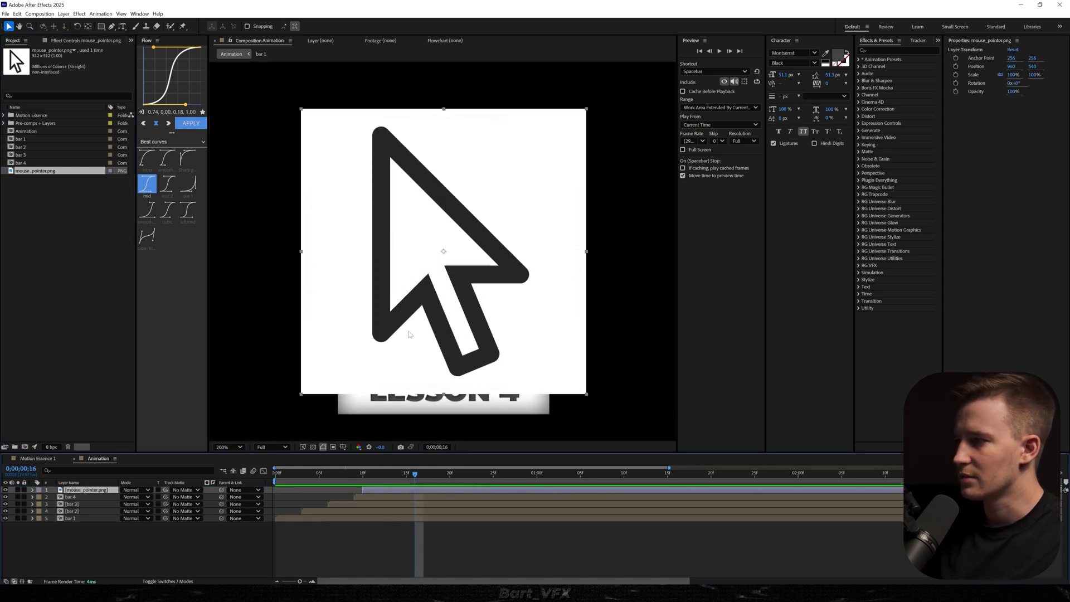
{"action": "left_click_drag", "start_coordinate": [363, 489], "coordinate": [420, 484]}
Isolate the arrow cursor in the mouse_pointer.png layer with Roto Brush foreground and background strokes.
{"action": "double_click", "coordinate": [421, 493]}
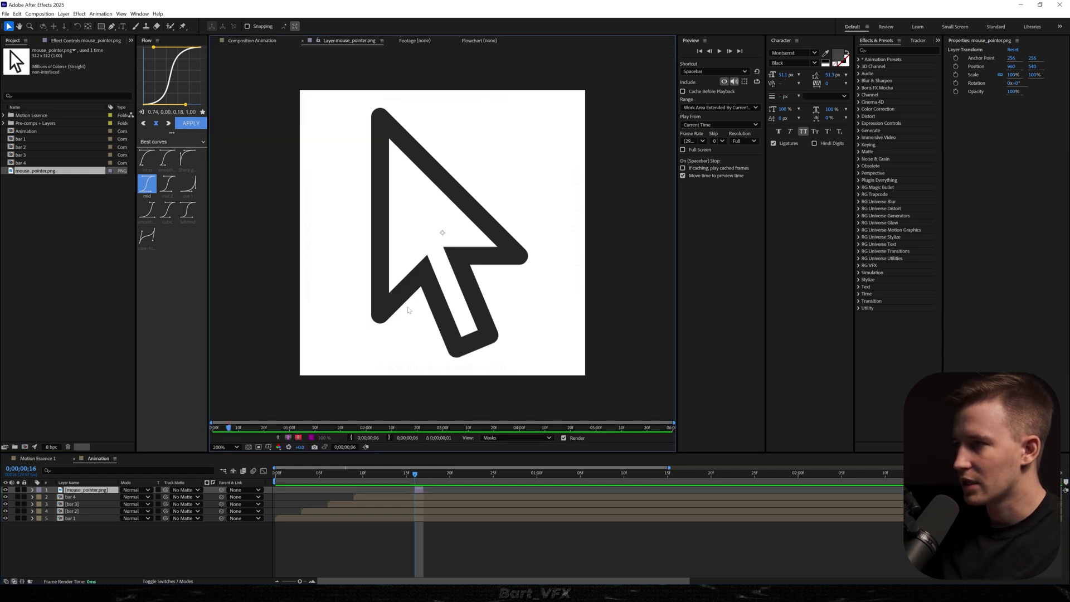
{"action": "left_click", "coordinate": [172, 26]}
{"action": "mouse_move", "coordinate": [389, 256]}
{"action": "left_mouse_down"}
{"action": "mouse_move", "coordinate": [461, 182]}
{"action": "mouse_move", "coordinate": [530, 70]}
{"action": "left_mouse_up"}
{"action": "scroll", "coordinate": [433, 294], "scroll_direction": "up", "scroll_amount": 3}
{"action": "left_click_drag", "start_coordinate": [448, 363], "coordinate": [528, 189]}
{"action": "scroll", "coordinate": [450, 240], "scroll_direction": "up", "scroll_amount": 1}
{"action": "left_click_drag", "start_coordinate": [451, 233], "coordinate": [446, 294]}
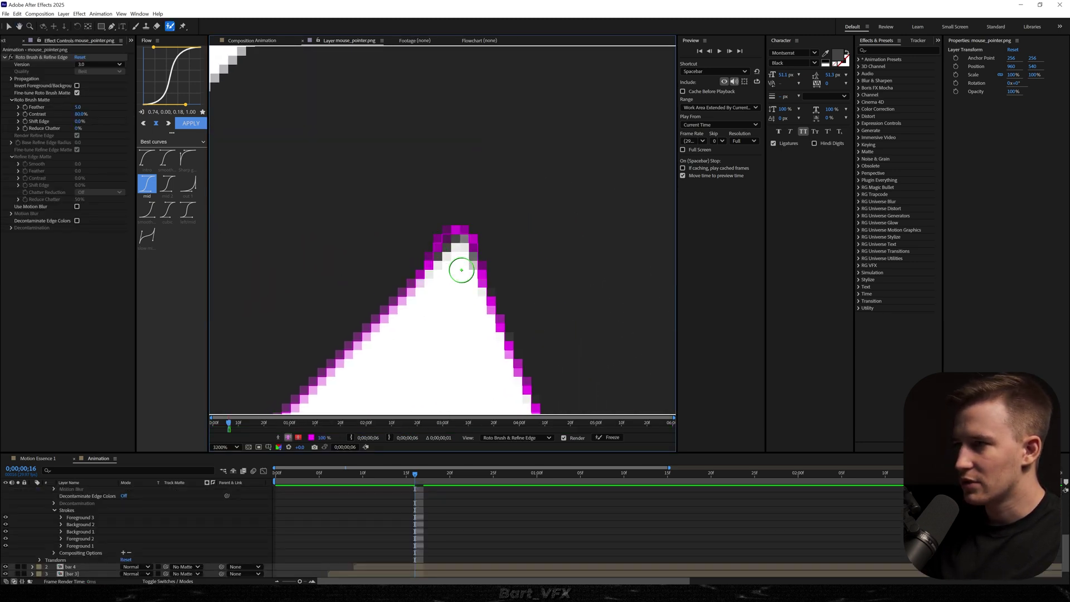
Refine the Roto Brush selection along the cursor's outer edge, freeze it and return to the Animation composition.
{"action": "left_click_drag", "start_coordinate": [527, 227], "coordinate": [237, 306]}
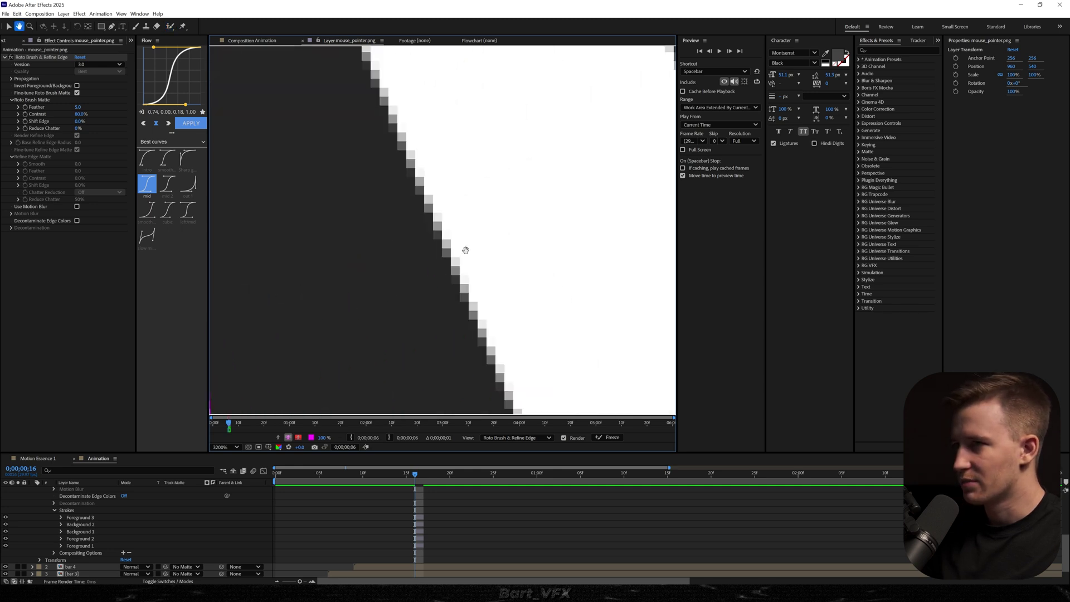
{"action": "left_click_drag", "start_coordinate": [466, 249], "coordinate": [552, 295]}
{"action": "scroll", "coordinate": [468, 265], "scroll_direction": "down", "scroll_amount": 2}
{"action": "left_click_drag", "start_coordinate": [456, 307], "coordinate": [304, 215]}
{"action": "left_click_drag", "start_coordinate": [478, 184], "coordinate": [509, 237]}
{"action": "scroll", "coordinate": [485, 171], "scroll_direction": "up", "scroll_amount": 2}
{"action": "left_click_drag", "start_coordinate": [485, 170], "coordinate": [414, 318]}
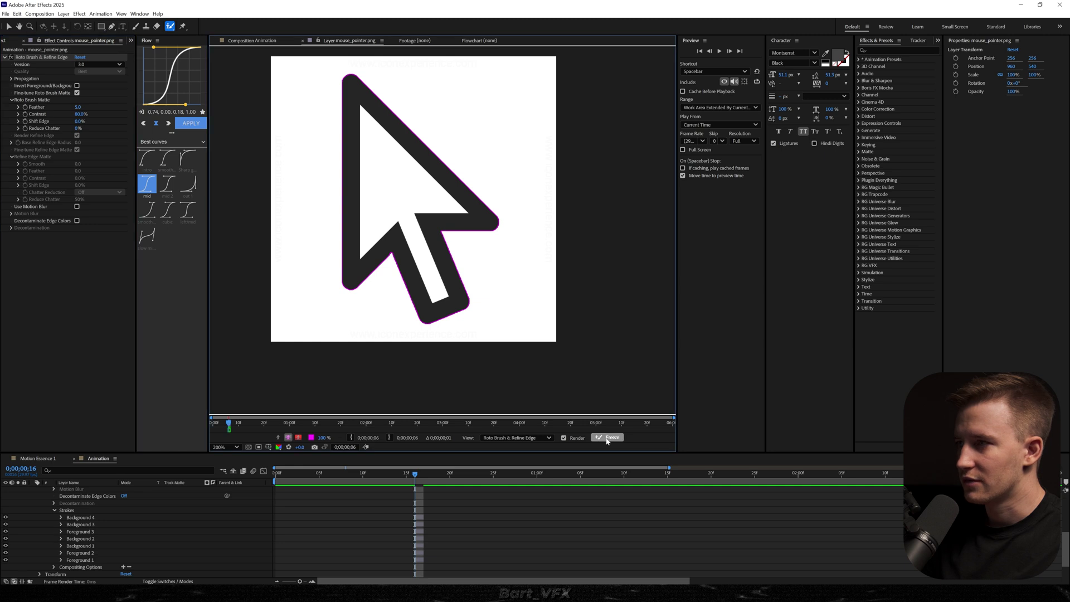
{"action": "left_click", "coordinate": [607, 438]}
{"action": "key", "text": "v"}
{"action": "left_click", "coordinate": [246, 42]}
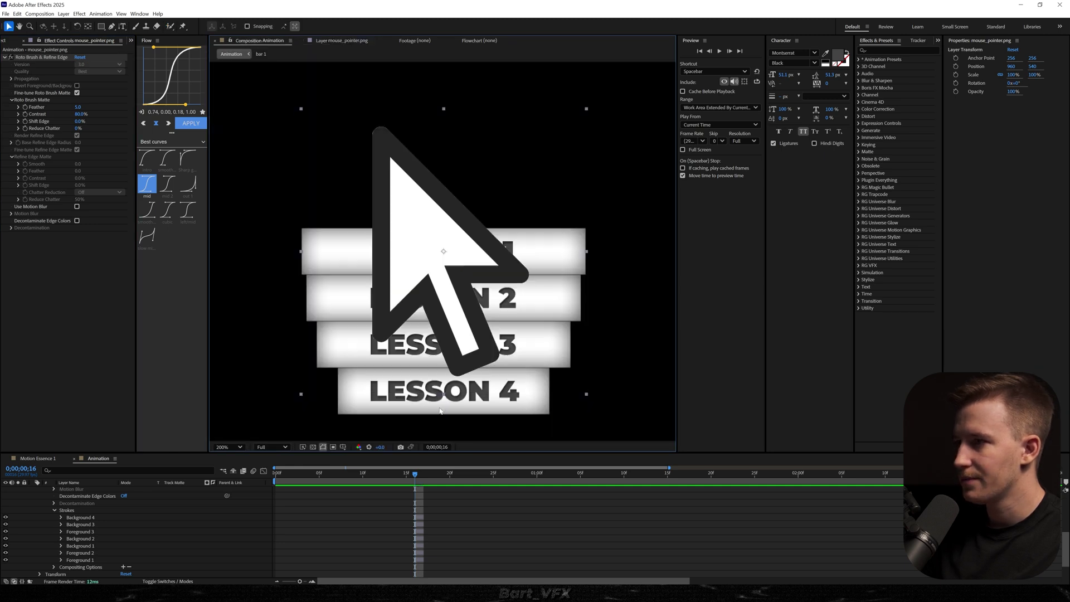
Set the Roto Brush matte's Shift Edge to -20% and check the cursor's edges.
{"action": "key", "text": "period"}
{"action": "left_click", "coordinate": [80, 121]}
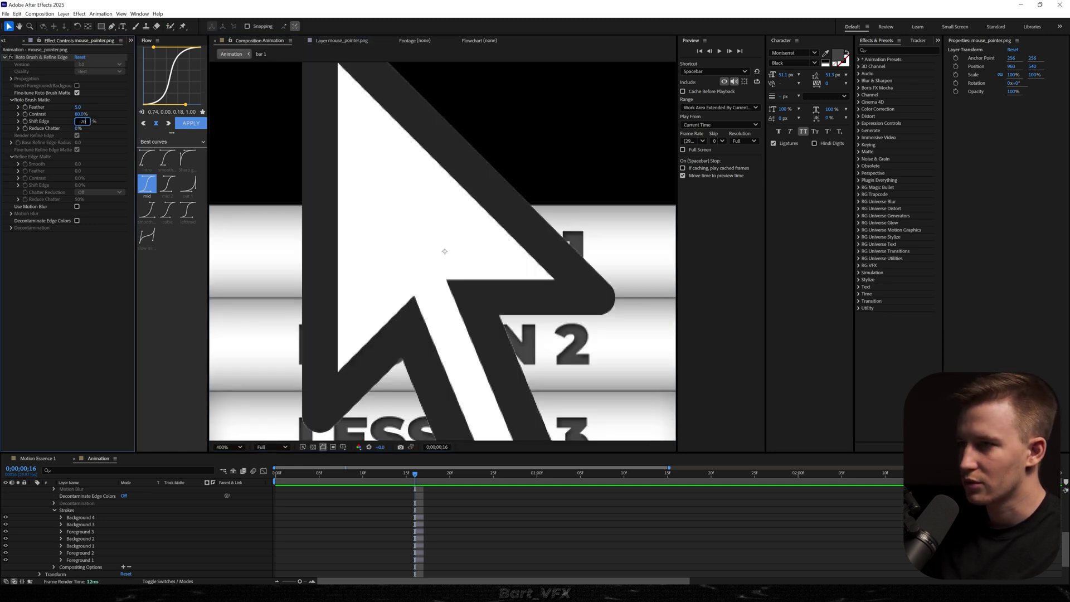
{"action": "key", "text": "Return"}
{"action": "scroll", "coordinate": [493, 357], "scroll_direction": "down", "scroll_amount": 2}
{"action": "scroll", "coordinate": [455, 335], "scroll_direction": "up", "scroll_amount": 1}
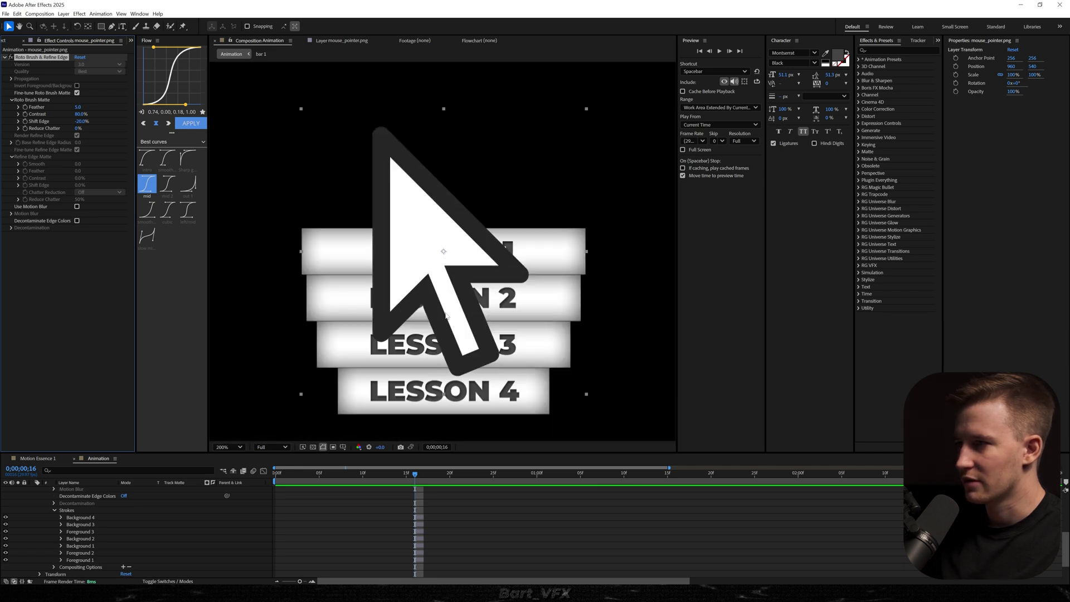
Pre-compose the mouse_pointer.png layer, moving all attributes into the new composition, and apply Freeze Frame to the pre-comp.
{"action": "key", "text": "u"}
{"action": "right_click", "coordinate": [422, 488]}
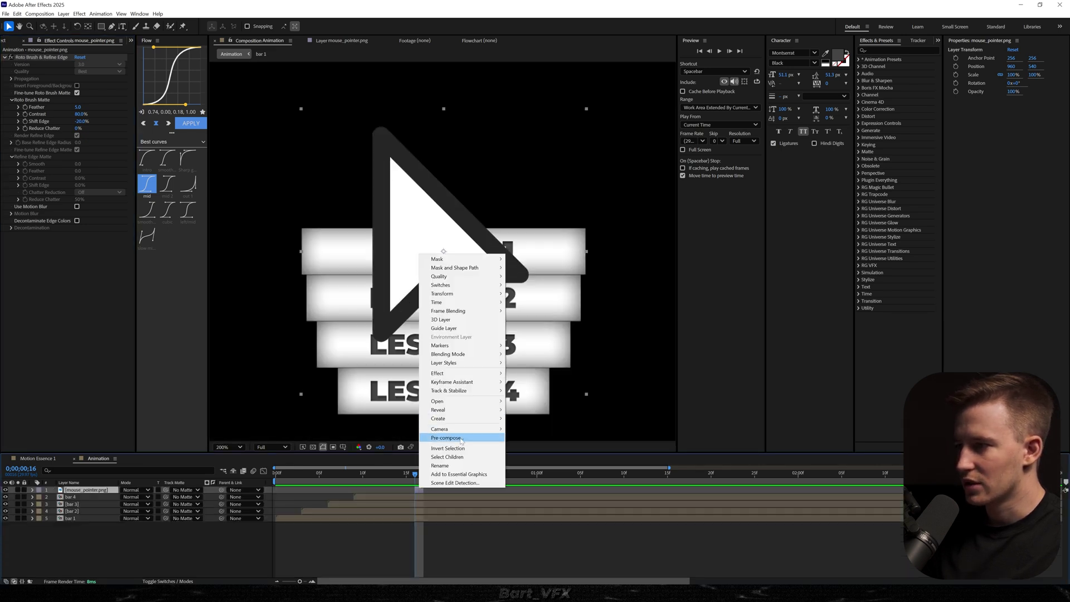
{"action": "left_click", "coordinate": [440, 438]}
{"action": "left_click", "coordinate": [465, 310]}
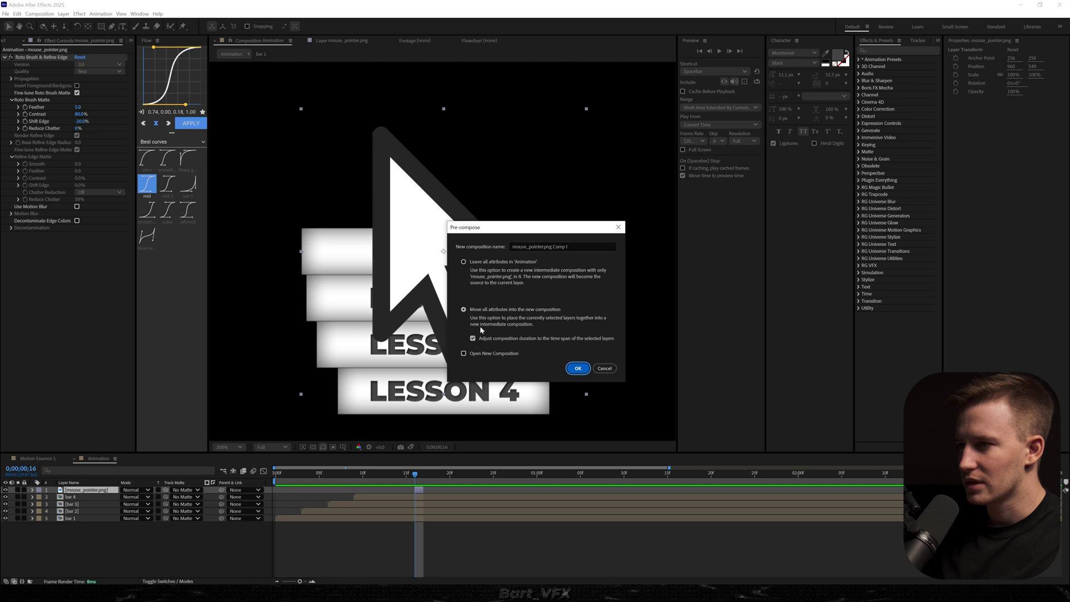
{"action": "left_click", "coordinate": [578, 369]}
{"action": "right_click", "coordinate": [418, 255]}
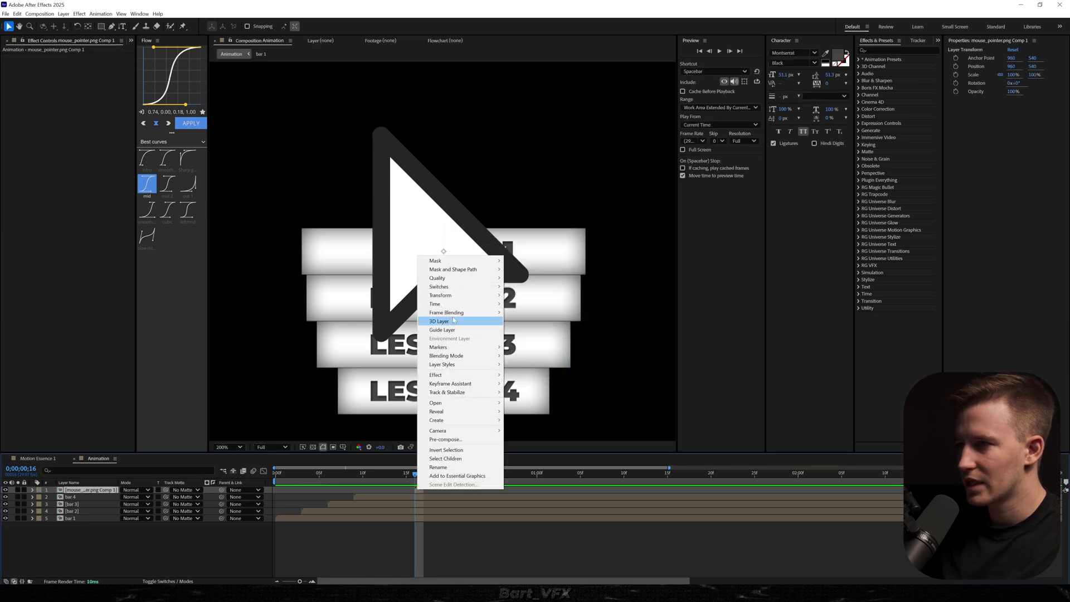
{"action": "left_click", "coordinate": [538, 329]}
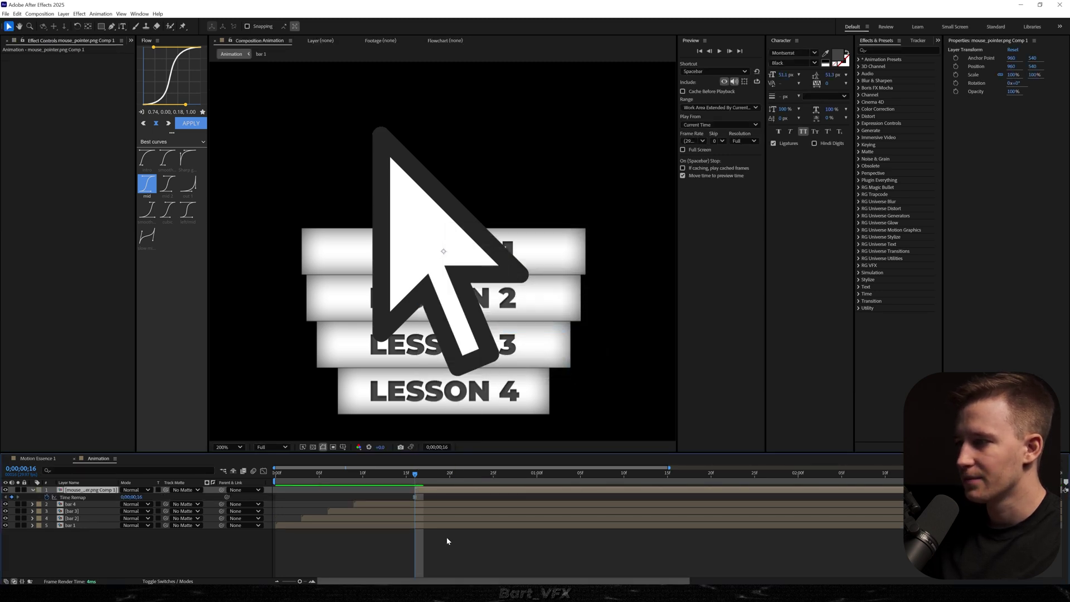
Scale the mouse pointer layer down to 41.9% and move it beside the LESSON bars, at position about 1447, 908.
{"action": "left_click", "coordinate": [39, 491]}
{"action": "left_click", "coordinate": [54, 433]}
{"action": "left_click_drag", "start_coordinate": [132, 496], "coordinate": [1, 491]}
{"action": "left_click_drag", "start_coordinate": [402, 491], "coordinate": [340, 493]}
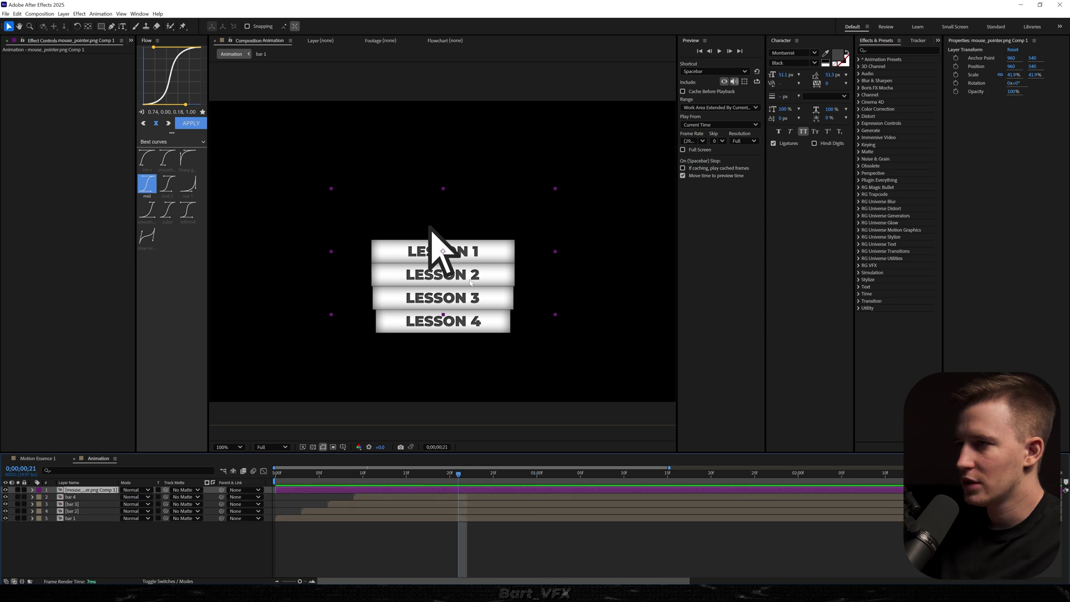
{"action": "left_click_drag", "start_coordinate": [466, 274], "coordinate": [603, 377]}
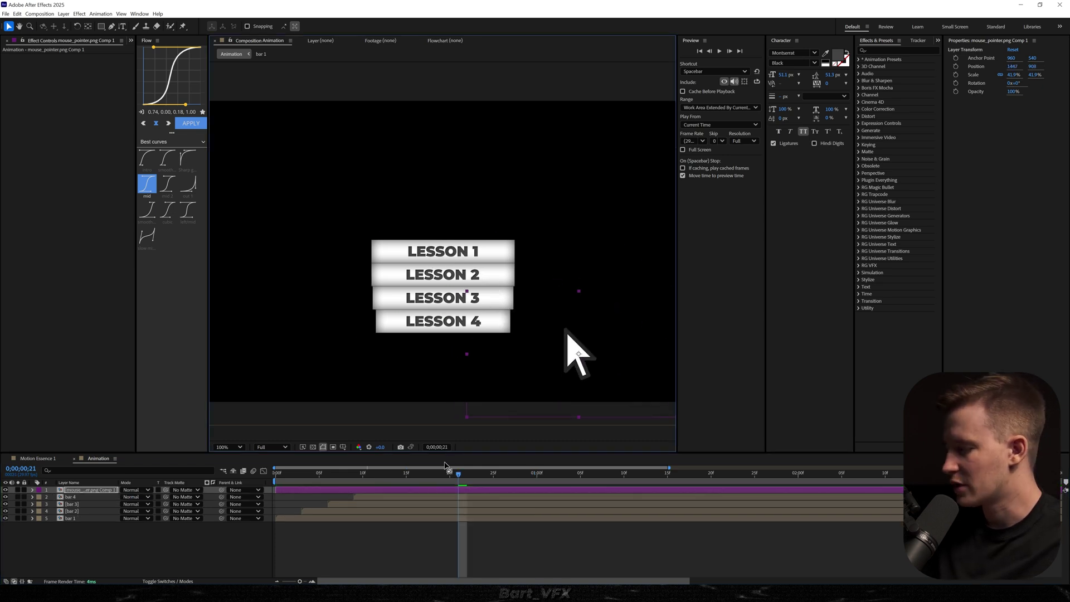
Keyframe the pointer's Position and Rotation at 0;00;00;21, moving it from beside the bars to LESSON 4's lower right corner at 0;00;01;07.
{"action": "key", "text": "p"}
{"action": "left_click", "coordinate": [56, 498]}
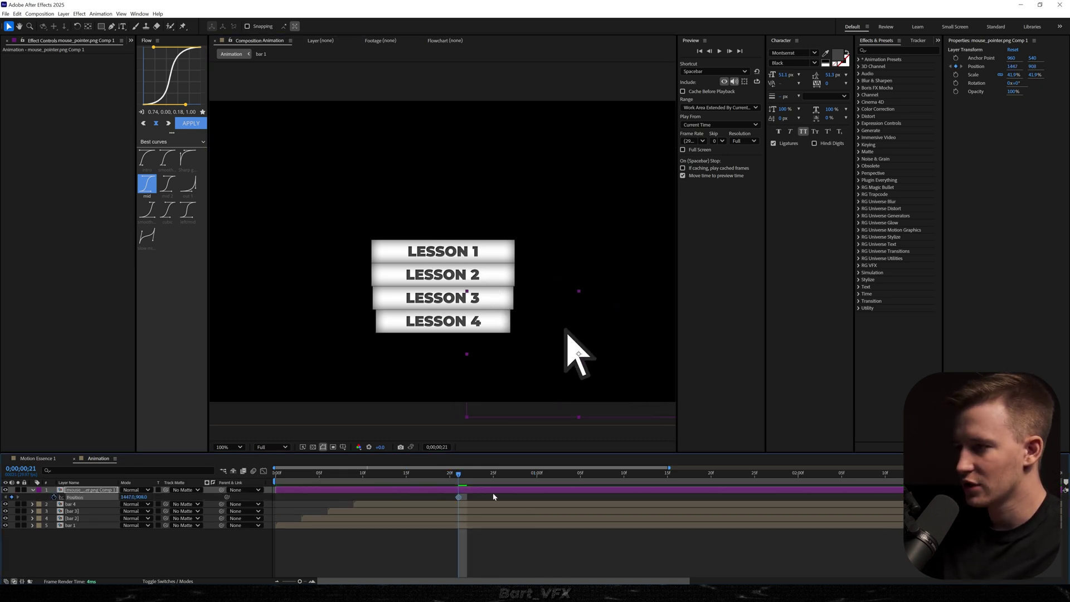
{"action": "key", "text": "shift+r"}
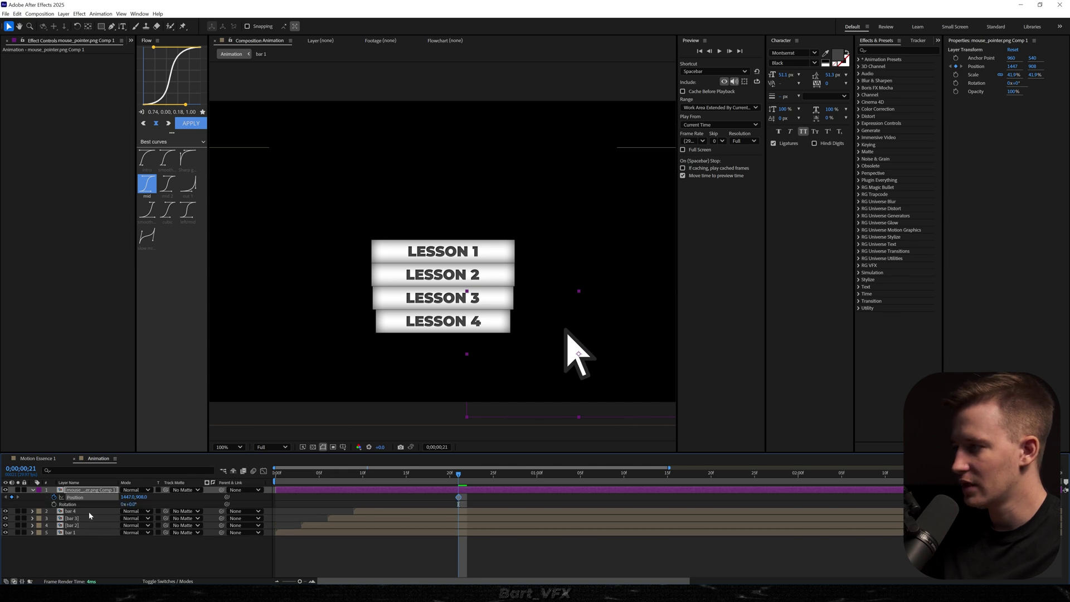
{"action": "left_click", "coordinate": [54, 504]}
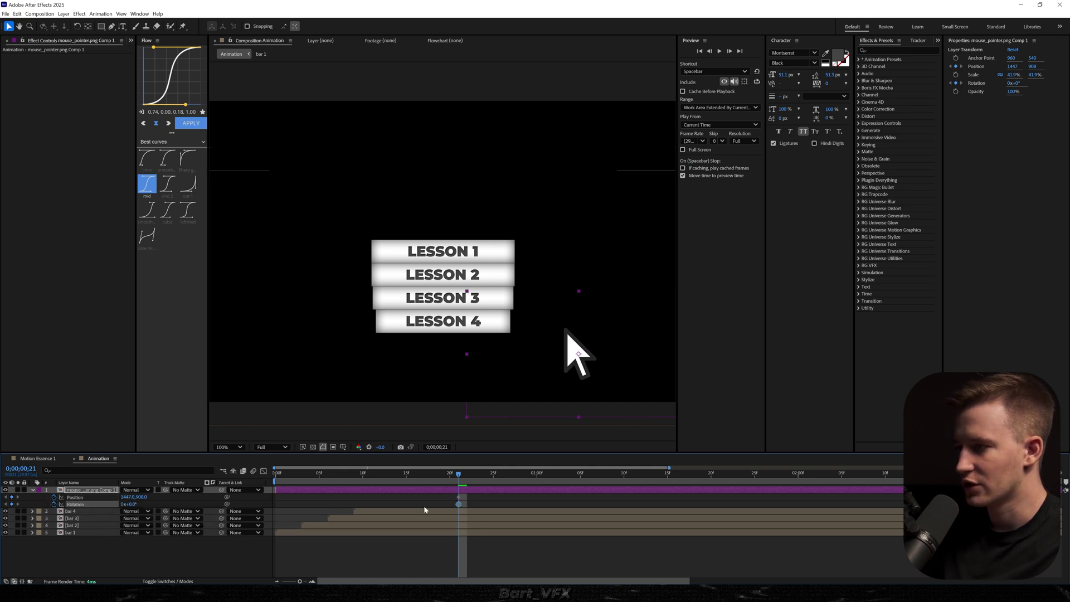
{"action": "left_click_drag", "start_coordinate": [560, 378], "coordinate": [310, 268]}
{"action": "left_click_drag", "start_coordinate": [462, 475], "coordinate": [572, 481]}
{"action": "left_click_drag", "start_coordinate": [316, 258], "coordinate": [523, 361]}
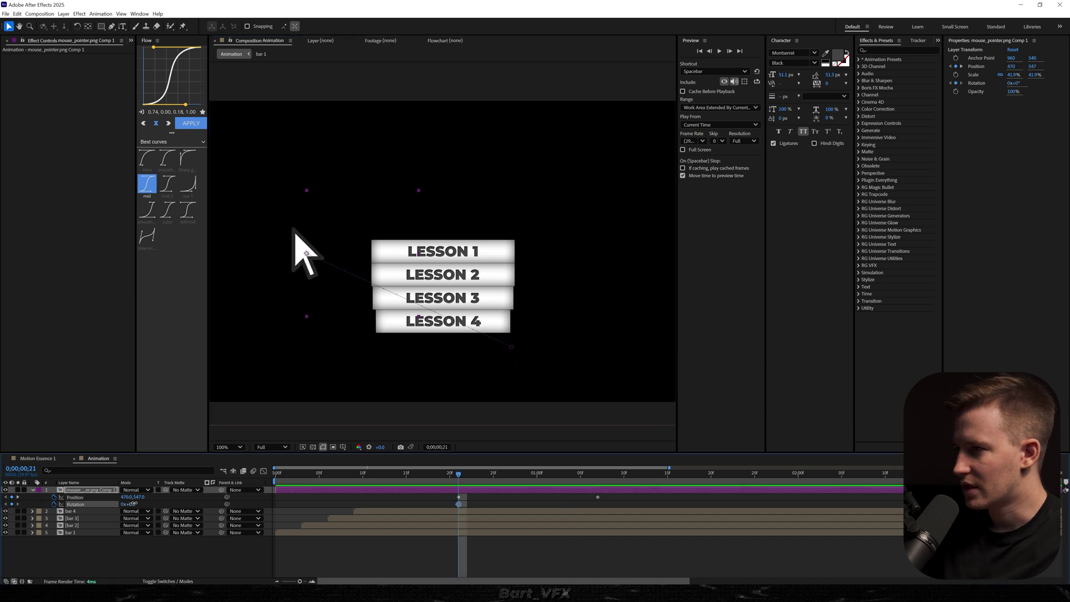
Animate the pointer's Rotation from 57.1° at 0;00;00;21 to 0.1° at 0;00;01;07, and place its start position above the bars.
{"action": "left_click_drag", "start_coordinate": [134, 505], "coordinate": [372, 506]}
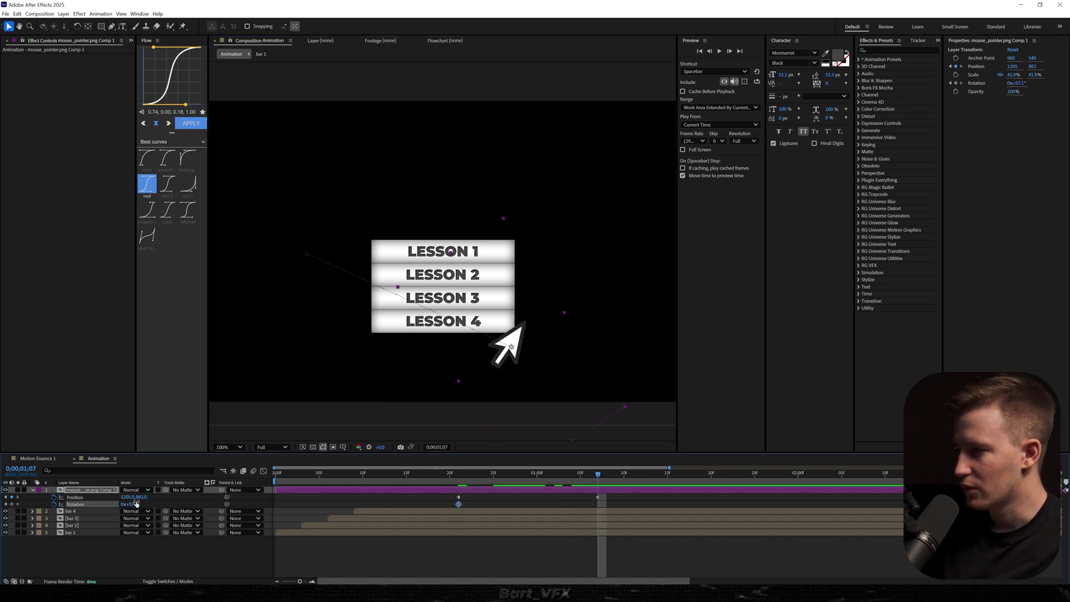
{"action": "mouse_move", "coordinate": [136, 504]}
{"action": "left_mouse_down"}
{"action": "mouse_move", "coordinate": [101, 504]}
{"action": "mouse_move", "coordinate": [116, 502]}
{"action": "left_mouse_up"}
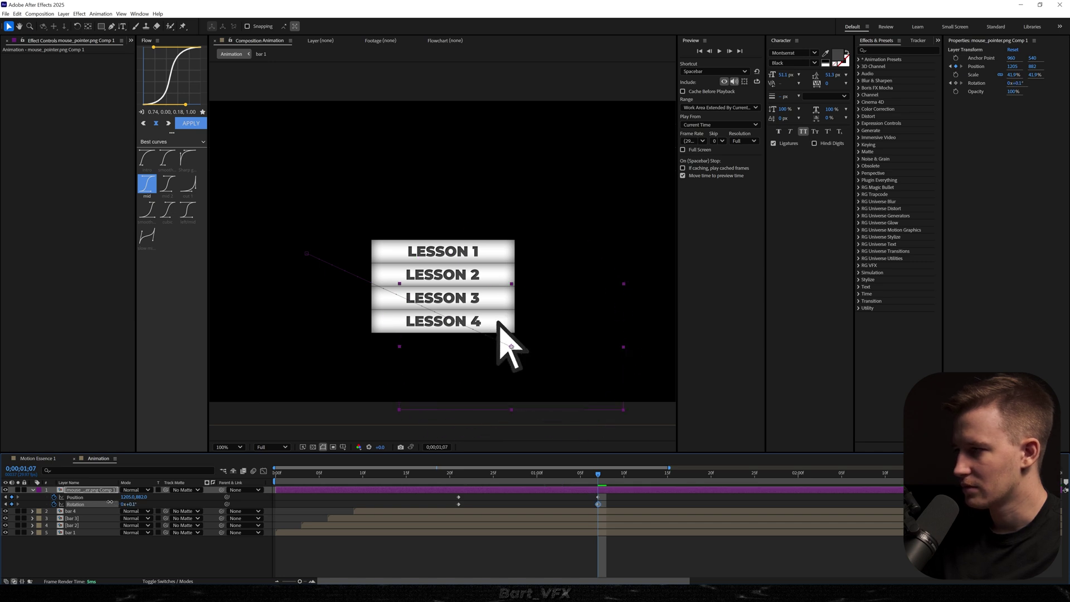
{"action": "key", "text": "j"}
{"action": "left_click_drag", "start_coordinate": [285, 250], "coordinate": [438, 184]}
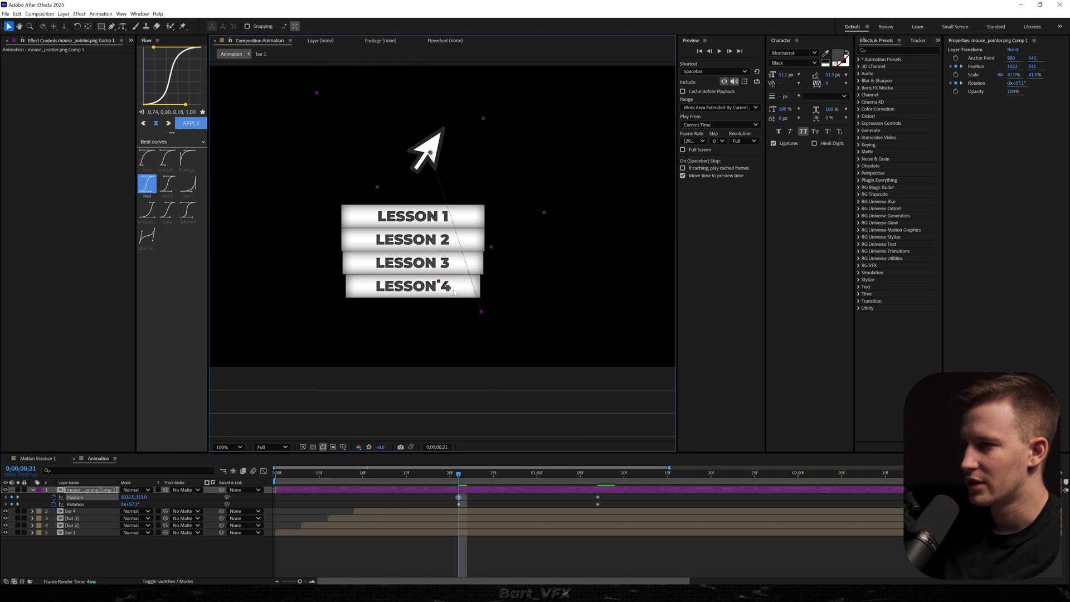
Ease the pointer's Position and Rotation keyframes and spread them to run from 0;00;00;17 to 0;00;01;25.
{"action": "left_click_drag", "start_coordinate": [623, 493], "coordinate": [425, 511]}
{"action": "key", "text": "F9"}
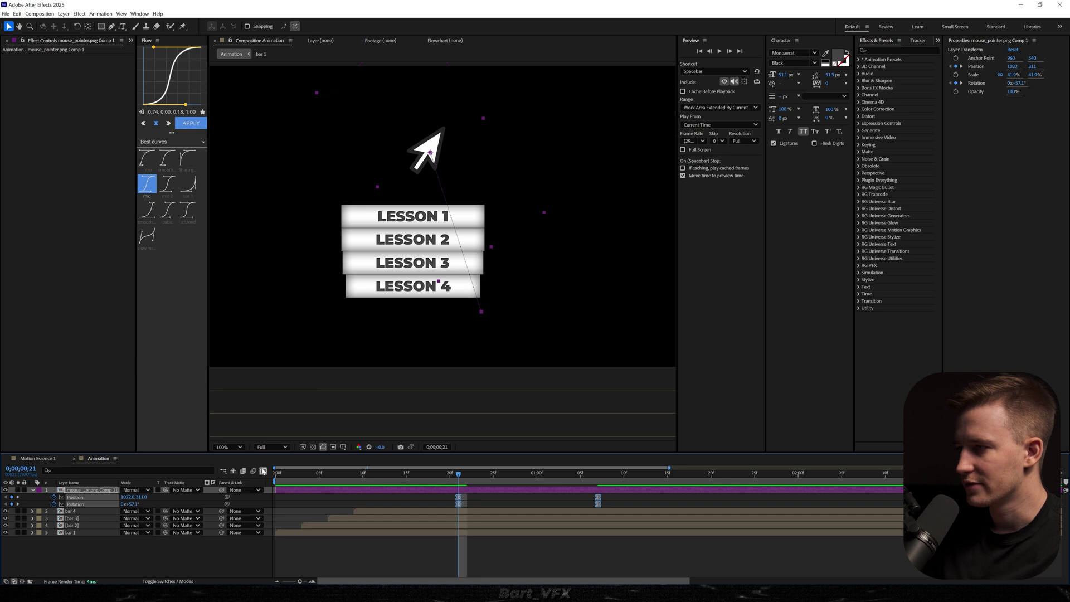
{"action": "left_click", "coordinate": [264, 471]}
{"action": "left_click_drag", "start_coordinate": [611, 556], "coordinate": [535, 542]}
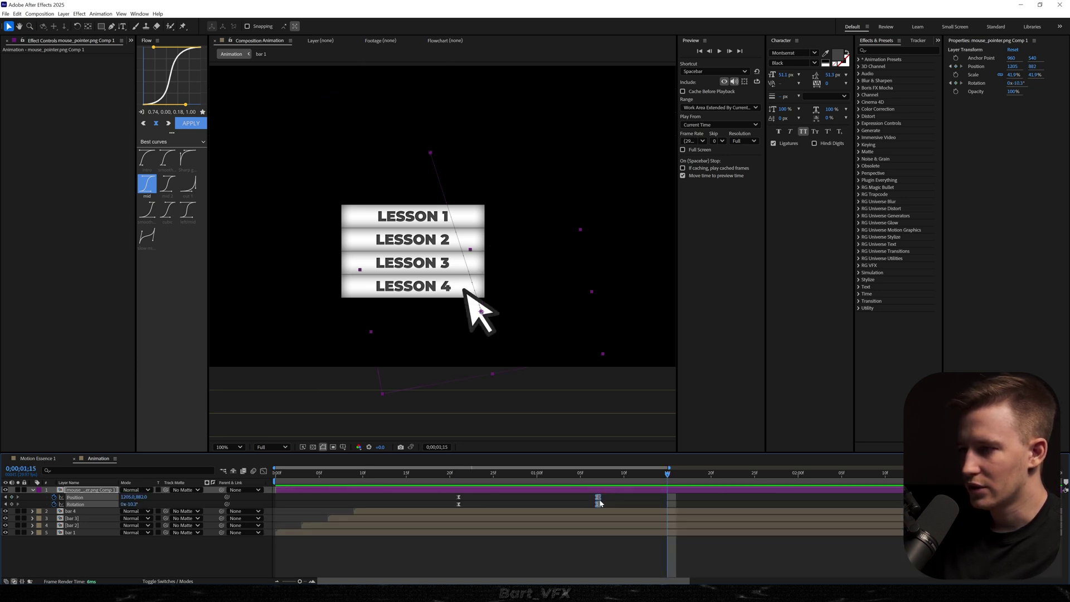
{"action": "left_click_drag", "start_coordinate": [600, 503], "coordinate": [790, 503]}
{"action": "mouse_move", "coordinate": [468, 493]}
{"action": "left_mouse_down"}
{"action": "mouse_move", "coordinate": [449, 509]}
{"action": "mouse_move", "coordinate": [490, 492]}
{"action": "mouse_move", "coordinate": [467, 492]}
{"action": "left_mouse_up"}
Fade in the pointer with Opacity keyframes of 0% at 0;00;00;19 and 100% at 0;00;00;23.
{"action": "mouse_move", "coordinate": [484, 476]}
{"action": "left_mouse_down"}
{"action": "mouse_move", "coordinate": [466, 483]}
{"action": "mouse_move", "coordinate": [478, 482]}
{"action": "left_mouse_up"}
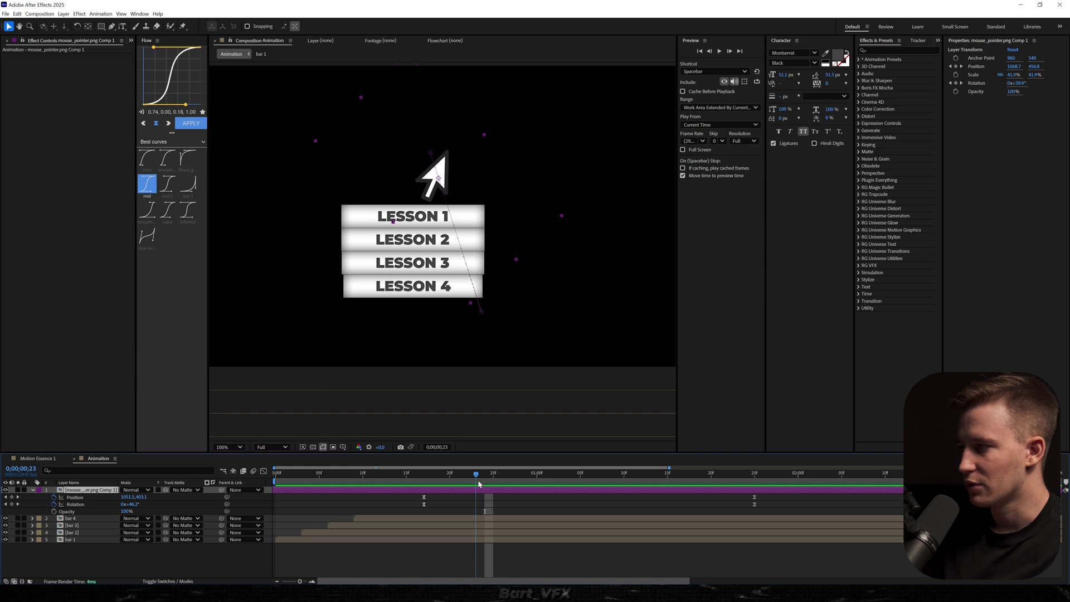
{"action": "key", "text": "alt+shift+t"}
{"action": "left_click_drag", "start_coordinate": [479, 484], "coordinate": [442, 480]}
{"action": "left_click_drag", "start_coordinate": [127, 512], "coordinate": [117, 511]}
{"action": "key", "text": "space"}
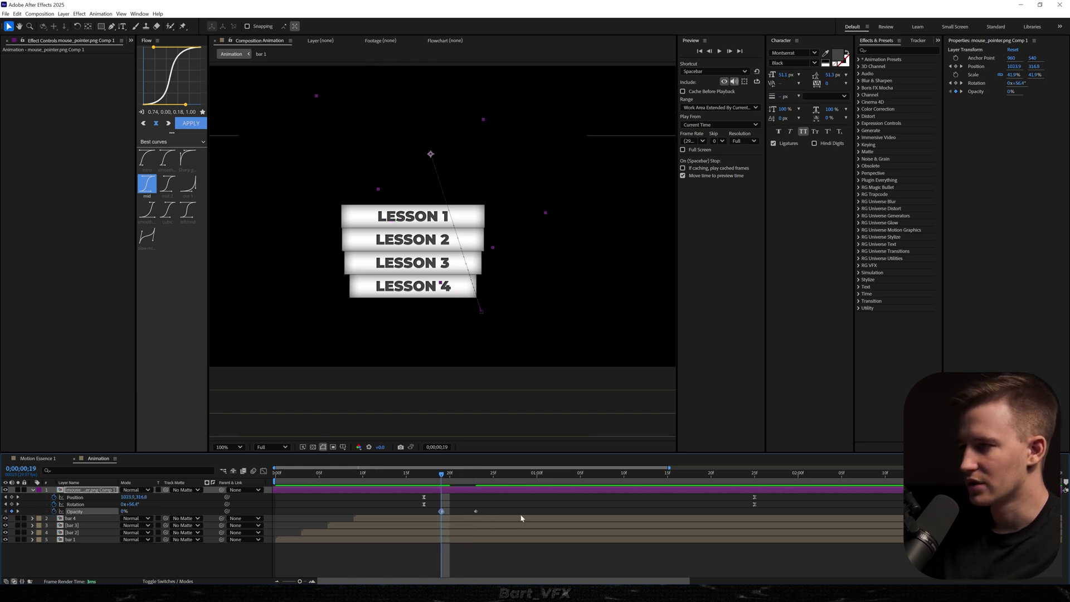
Create a null object named "pointer controller" and parent the mouse pointer layer to it.
{"action": "right_click", "coordinate": [146, 556]}
{"action": "mouse_move", "coordinate": [223, 464]}
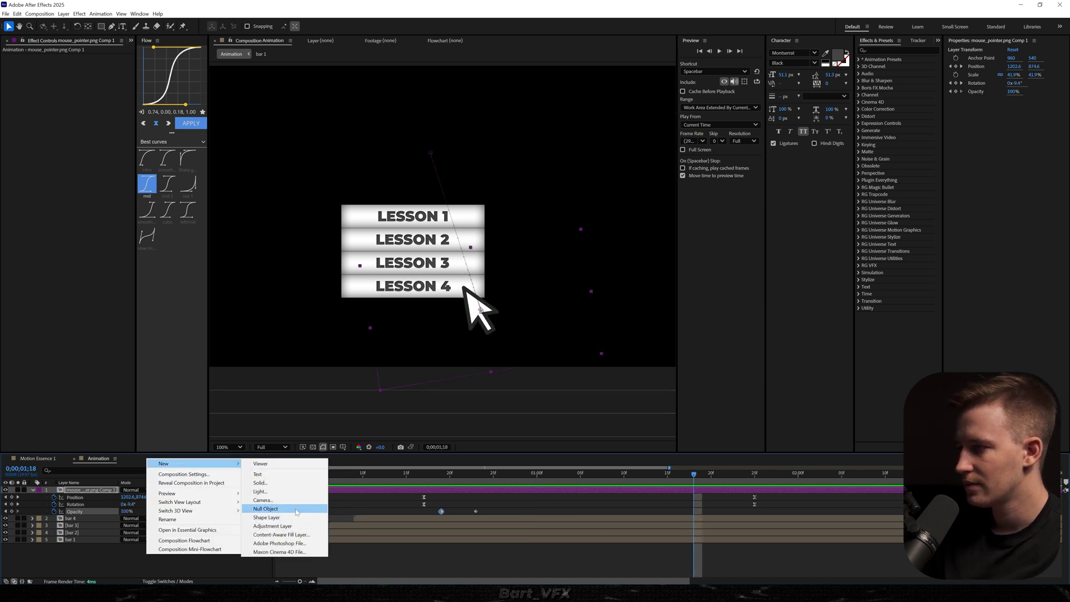
{"action": "left_click", "coordinate": [266, 509]}
{"action": "type", "text": "pointer"}
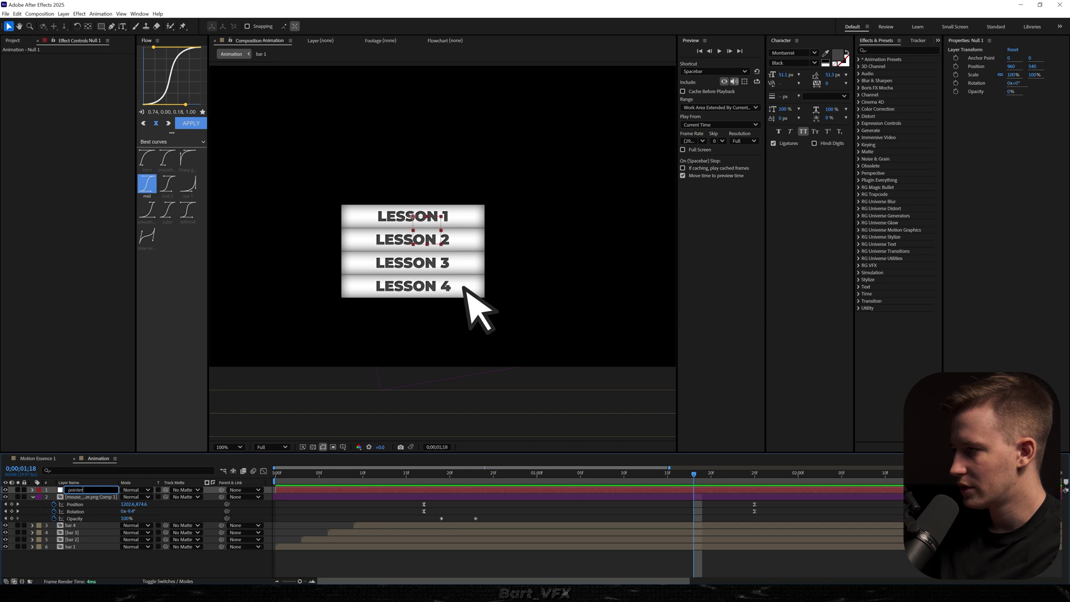
{"action": "type", "text": " controller"}
{"action": "key", "text": "Return"}
{"action": "key", "text": "F4"}
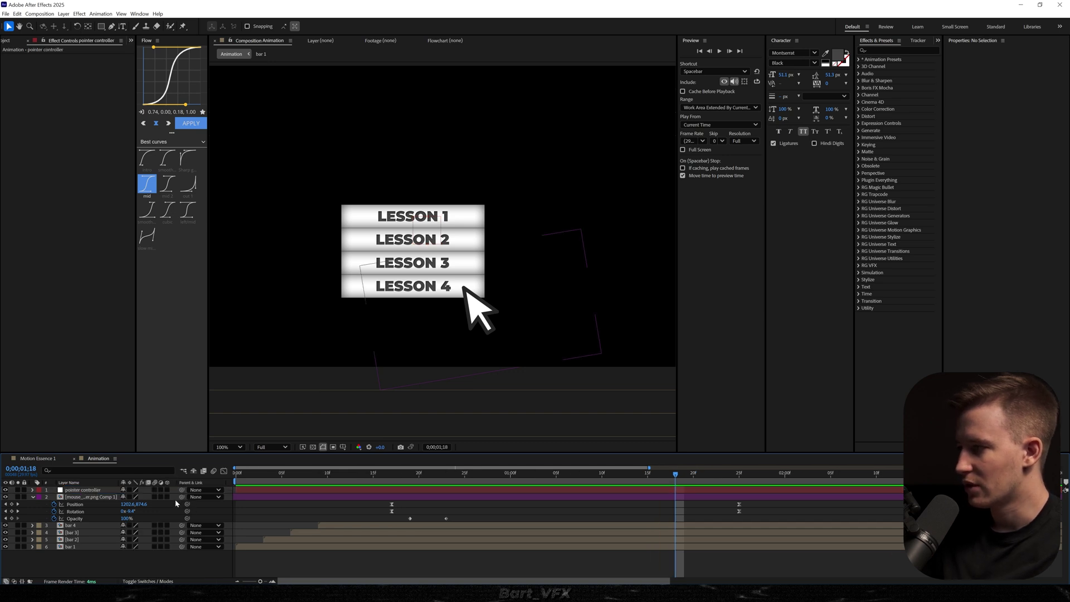
{"action": "left_click_drag", "start_coordinate": [185, 498], "coordinate": [106, 494]}
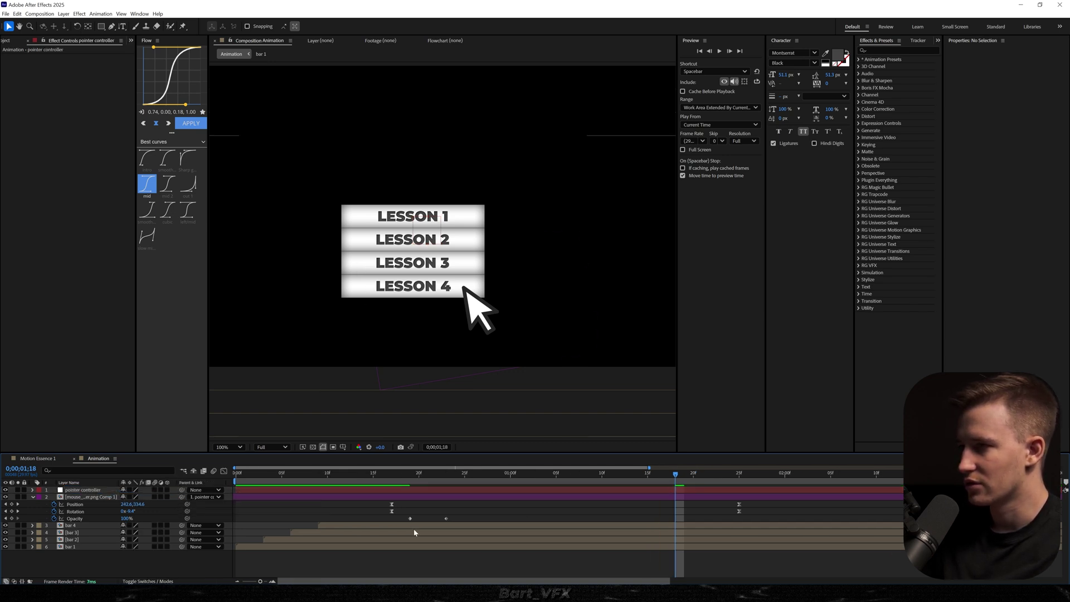
Keyframe the pointer controller's Position and Rotation at 0;00;01;09, and set position 960, 290 and rotation -10° at 0;00;02;04.
{"action": "left_click", "coordinate": [604, 486]}
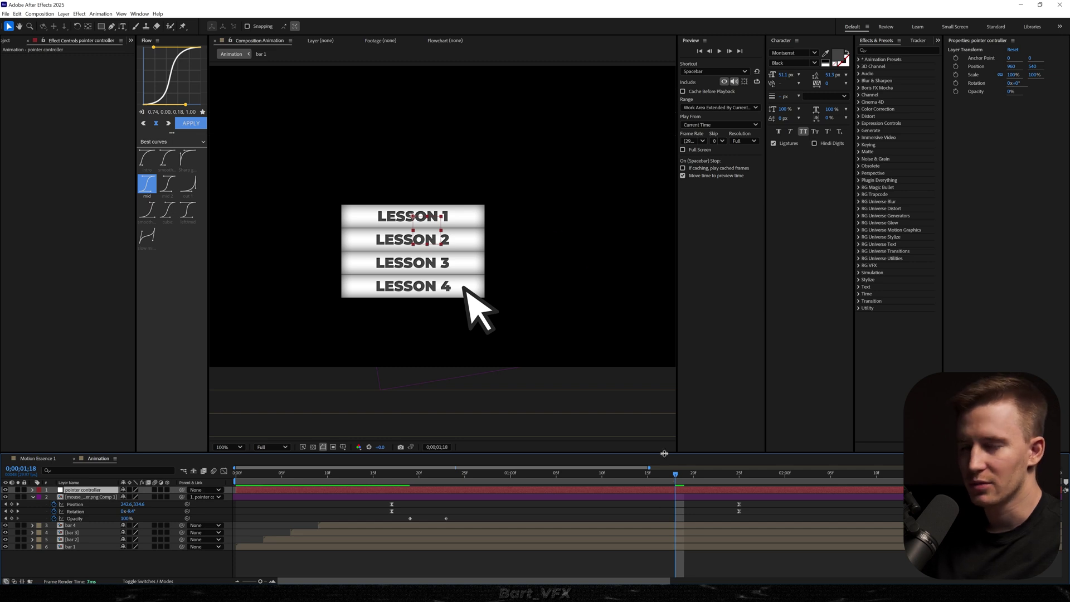
{"action": "left_click_drag", "start_coordinate": [655, 476], "coordinate": [593, 478]}
{"action": "key", "text": "ctrl+alt+t"}
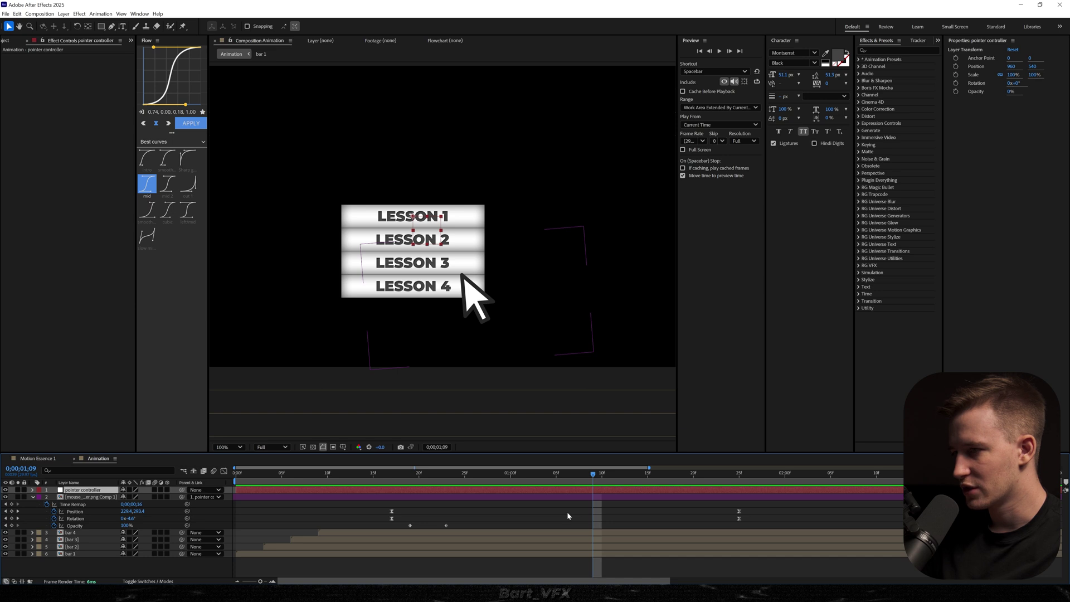
{"action": "key", "text": "alt+shift+p"}
{"action": "key", "text": "alt+shift+r"}
{"action": "key", "text": "space"}
{"action": "left_click_drag", "start_coordinate": [140, 500], "coordinate": [89, 506]}
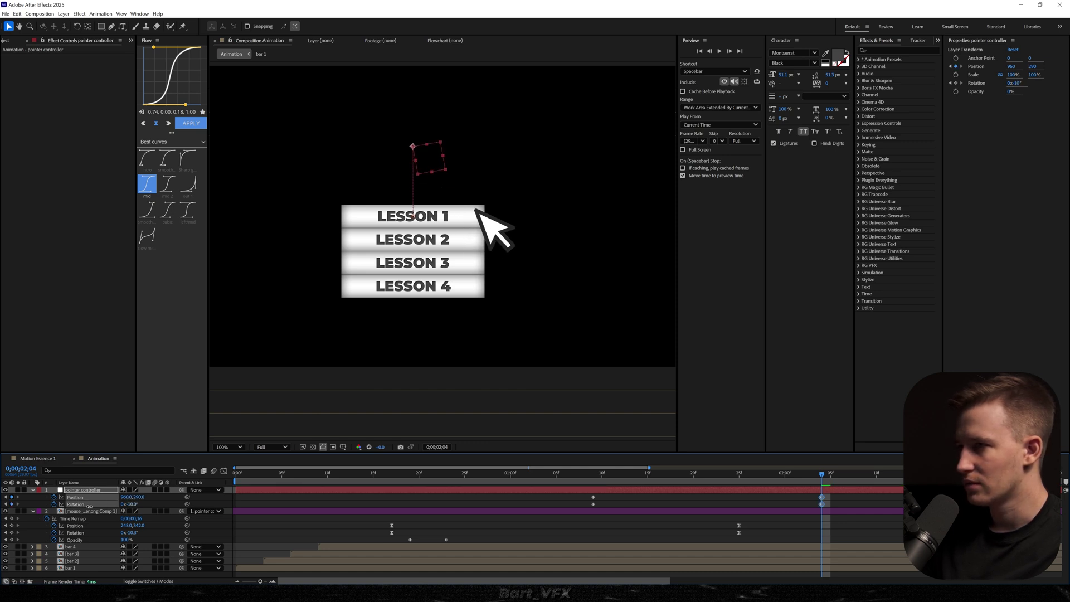
Shift the controller's keyframes to start at 0;00;01;18, ease them with the "mid 2" curve and check the speed graph.
{"action": "key", "text": "space"}
{"action": "key", "text": "space"}
{"action": "left_click_drag", "start_coordinate": [837, 497], "coordinate": [677, 505]}
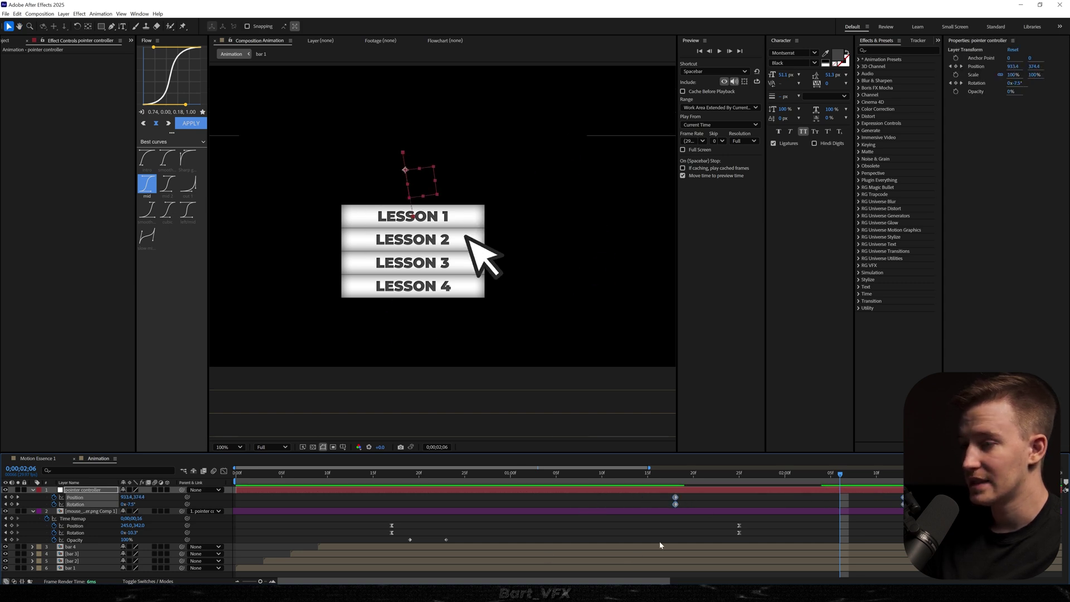
{"action": "key", "text": "F9"}
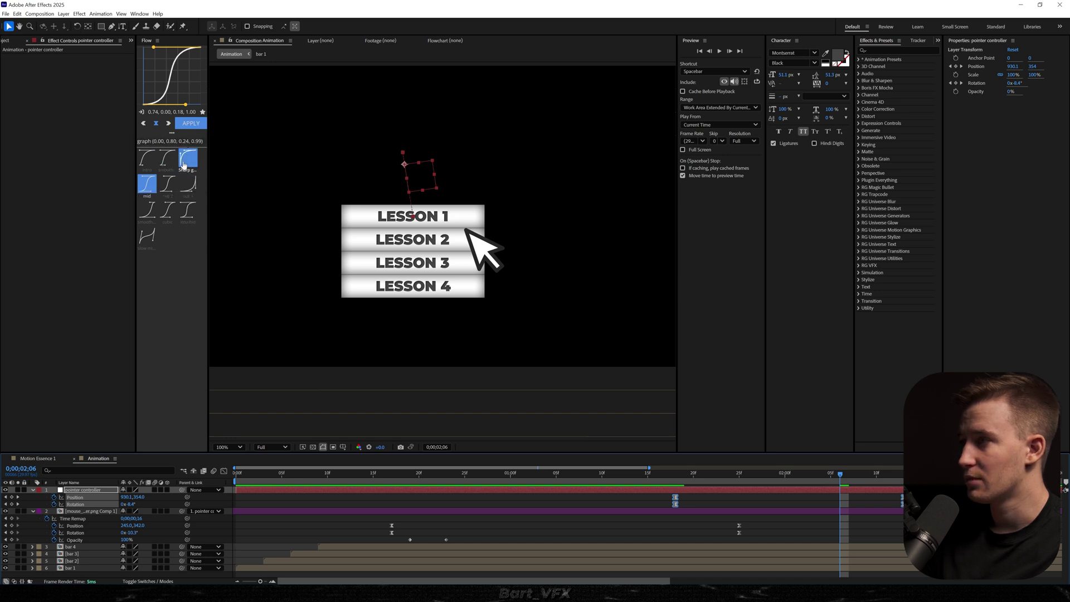
{"action": "left_click", "coordinate": [168, 185]}
{"action": "key", "text": "shift+F3"}
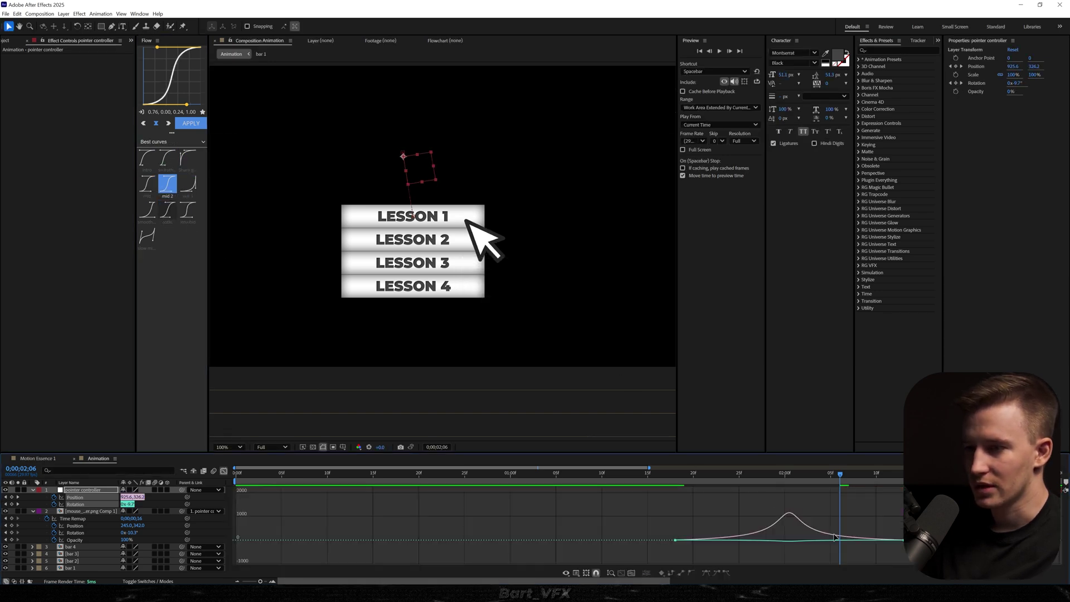
Keyframe the mouse pointer layer's Scale at 0;00;02;10 and shrink it to 38.4% at 0;00;02;15.
{"action": "left_click_drag", "start_coordinate": [441, 473], "coordinate": [557, 458]}
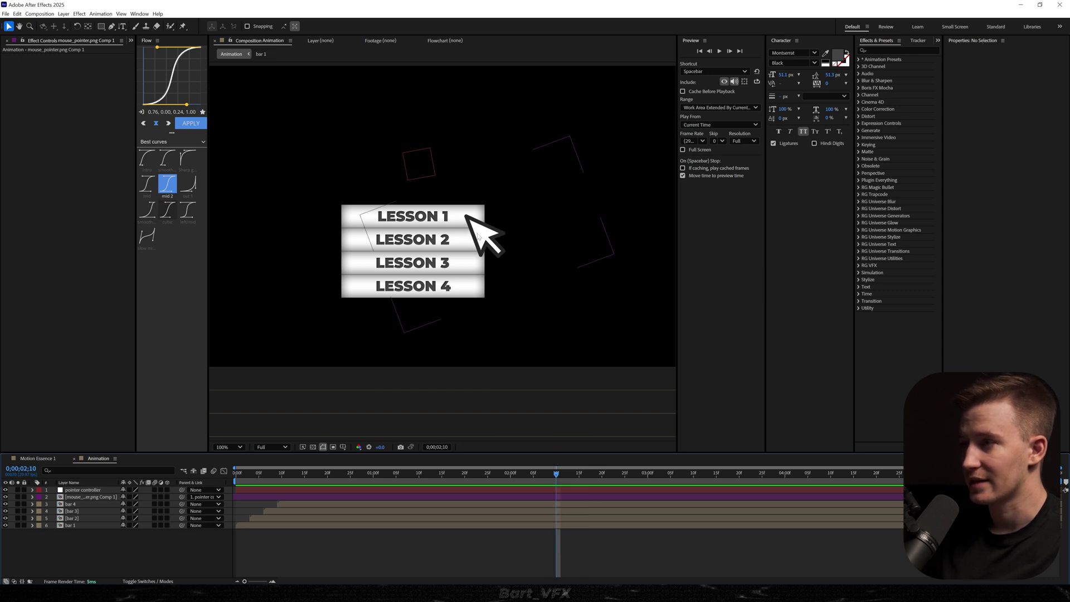
{"action": "left_click", "coordinate": [83, 498]}
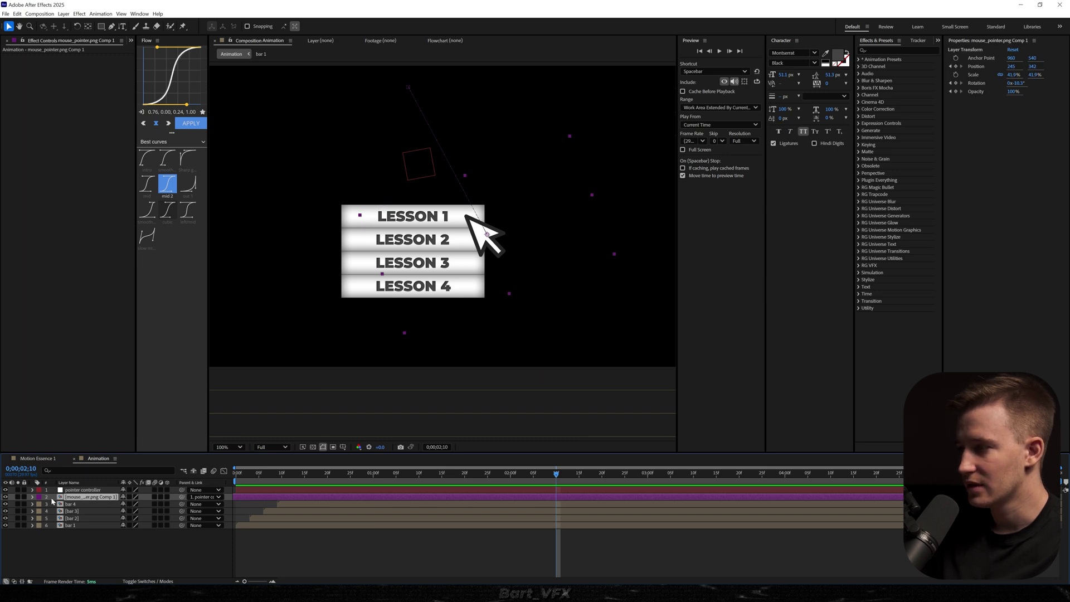
{"action": "key", "text": "alt+shift+s"}
{"action": "left_click_drag", "start_coordinate": [556, 473], "coordinate": [580, 479]}
{"action": "left_click_drag", "start_coordinate": [129, 506], "coordinate": [115, 503]}
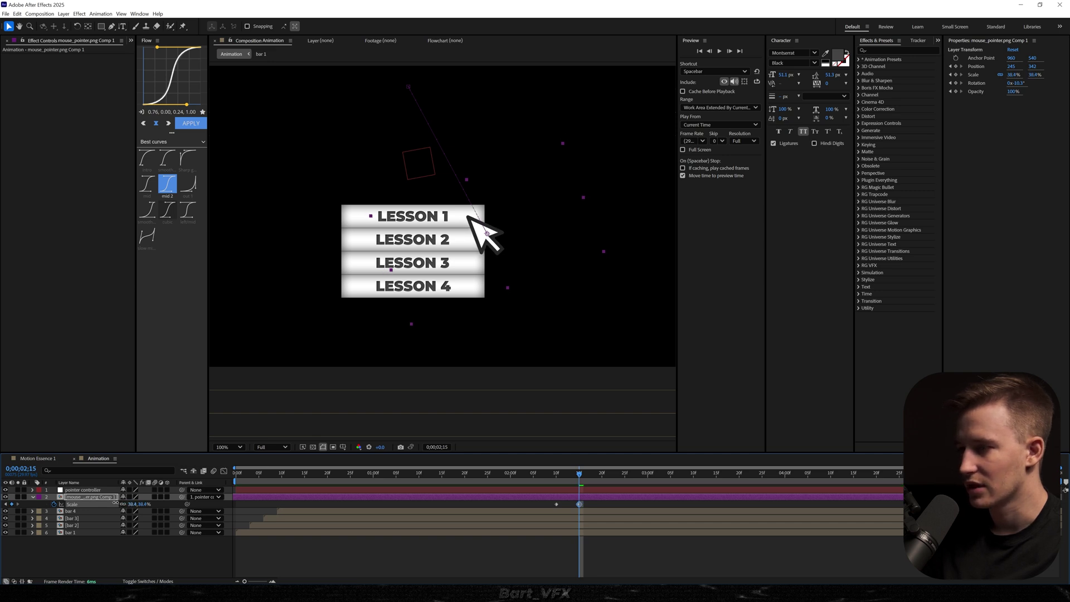
Copy the pointer's first Scale keyframe to 0;00;02;20, ease the scale keyframes and preview the click motion.
{"action": "key", "text": "="}
{"action": "left_click_drag", "start_coordinate": [547, 503], "coordinate": [526, 510]}
{"action": "left_click_drag", "start_coordinate": [597, 473], "coordinate": [479, 513]}
{"action": "key", "text": "ctrl+v"}
{"action": "left_click", "coordinate": [433, 474]}
{"action": "key", "text": "space"}
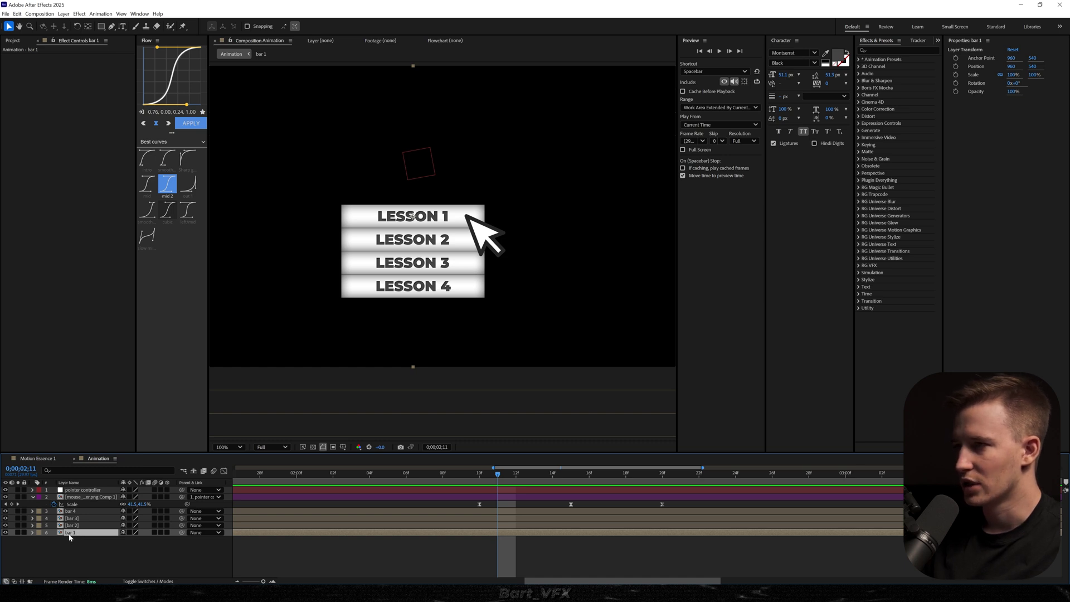
Keyframe bar 1's Scale at 0;00;02;10 and reduce it to 96.1% at 0;00;02;15.
{"action": "mouse_move", "coordinate": [483, 473]}
{"action": "left_mouse_down"}
{"action": "mouse_move", "coordinate": [502, 487]}
{"action": "mouse_move", "coordinate": [485, 488]}
{"action": "left_mouse_up"}
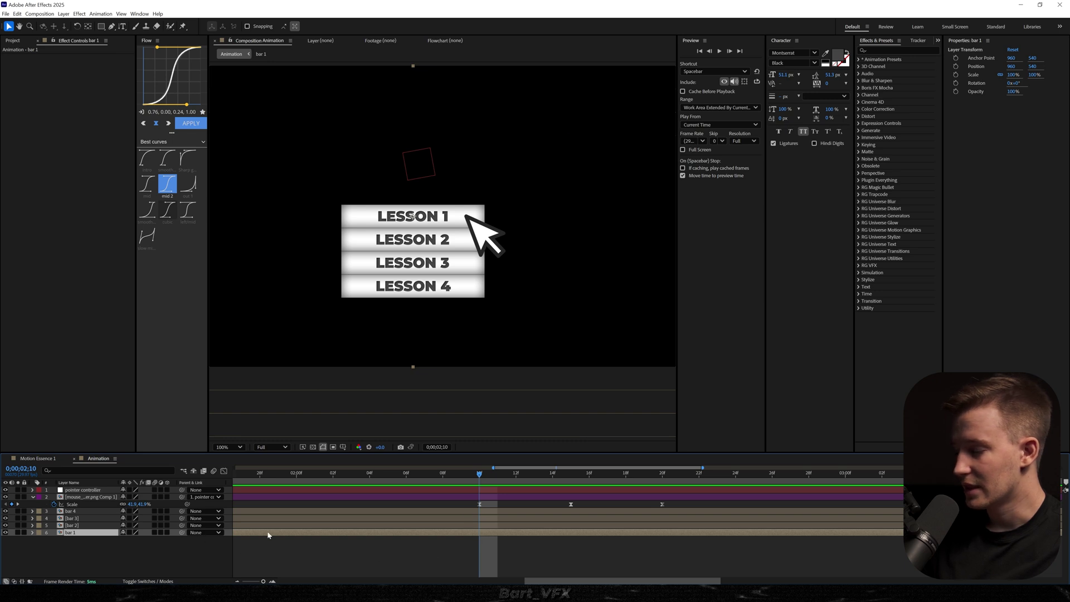
{"action": "key", "text": "alt+shift+s"}
{"action": "scroll", "coordinate": [635, 505], "scroll_direction": "up", "scroll_amount": 2}
{"action": "mouse_move", "coordinate": [534, 475]}
{"action": "left_mouse_down"}
{"action": "mouse_move", "coordinate": [504, 487]}
{"action": "mouse_move", "coordinate": [529, 488]}
{"action": "left_mouse_up"}
{"action": "left_click_drag", "start_coordinate": [130, 539], "coordinate": [116, 541]}
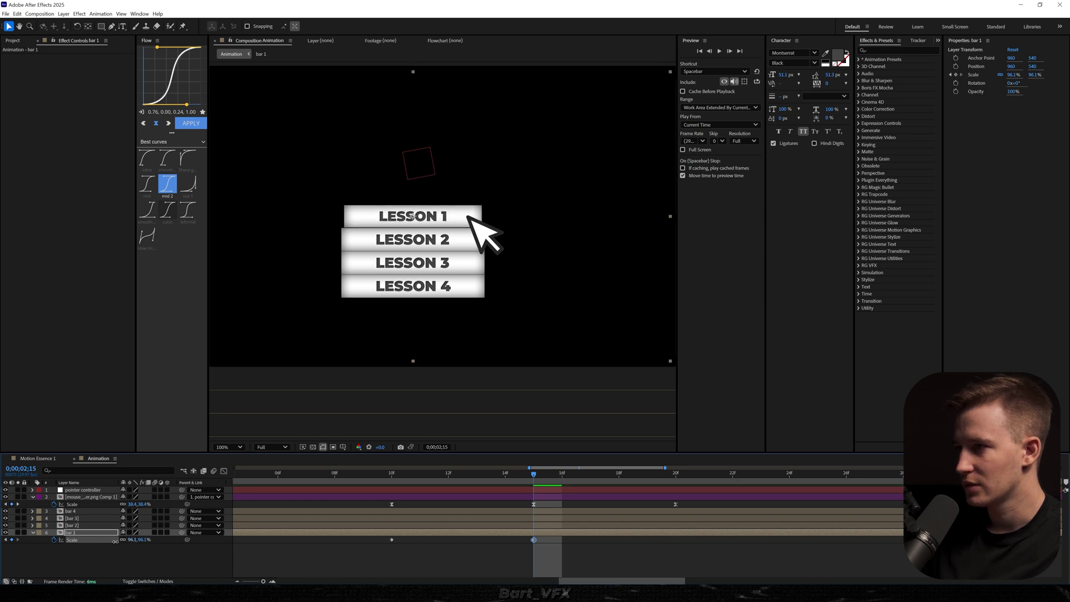
Copy bar 1's first Scale keyframe to 0;00;02;20, apply Easy Ease to its scale keyframes and preview the animation.
{"action": "left_click", "coordinate": [511, 502]}
{"action": "scroll", "coordinate": [518, 502], "scroll_direction": "left", "scroll_amount": 1}
{"action": "left_click_drag", "start_coordinate": [577, 476], "coordinate": [716, 484]}
{"action": "left_click", "coordinate": [436, 539]}
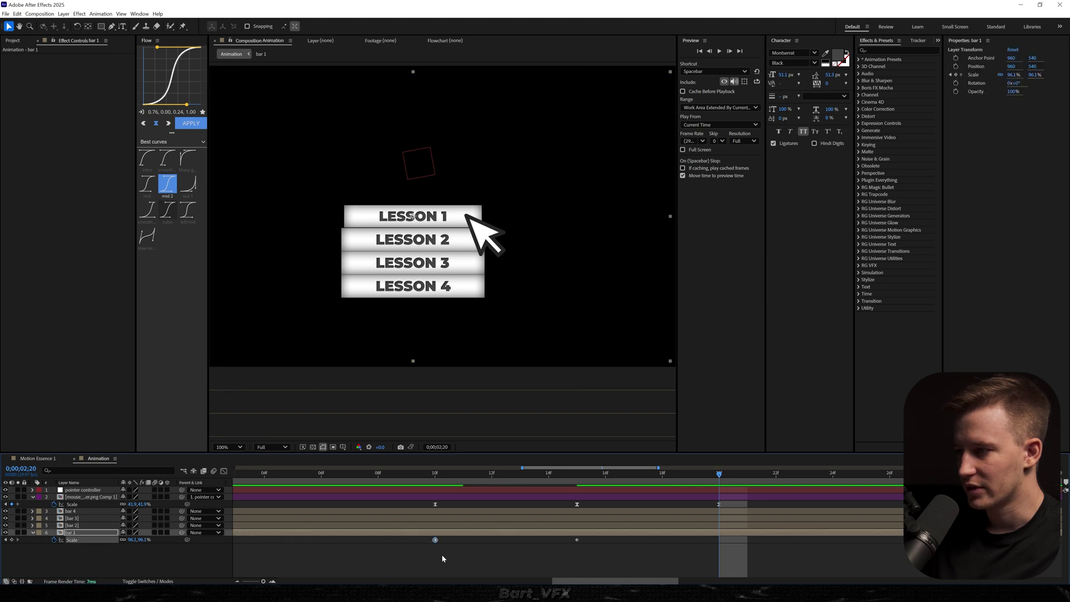
{"action": "key", "text": "ctrl+c"}
{"action": "key", "text": "ctrl+v"}
{"action": "left_click_drag", "start_coordinate": [734, 537], "coordinate": [431, 543]}
{"action": "key", "text": "F9"}
{"action": "left_click", "coordinate": [321, 472]}
{"action": "scroll", "coordinate": [474, 513], "scroll_direction": "down", "scroll_amount": 3}
{"action": "left_click_drag", "start_coordinate": [415, 474], "coordinate": [367, 478]}
{"action": "key", "text": "space"}
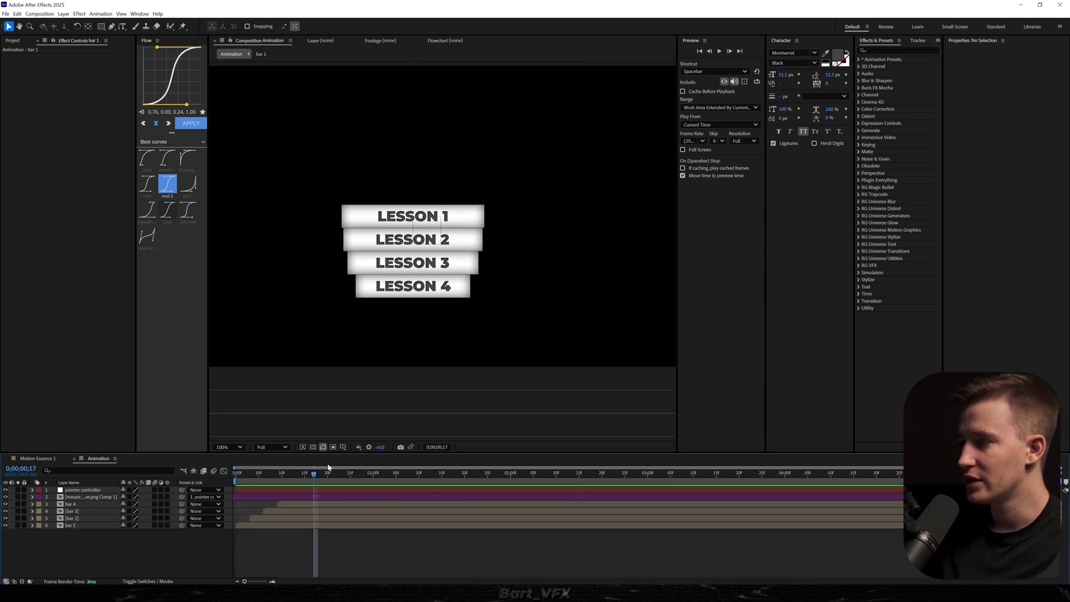
Apply the Exposure effect to the bar 1 layer.
{"action": "left_click_drag", "start_coordinate": [327, 473], "coordinate": [424, 475]}
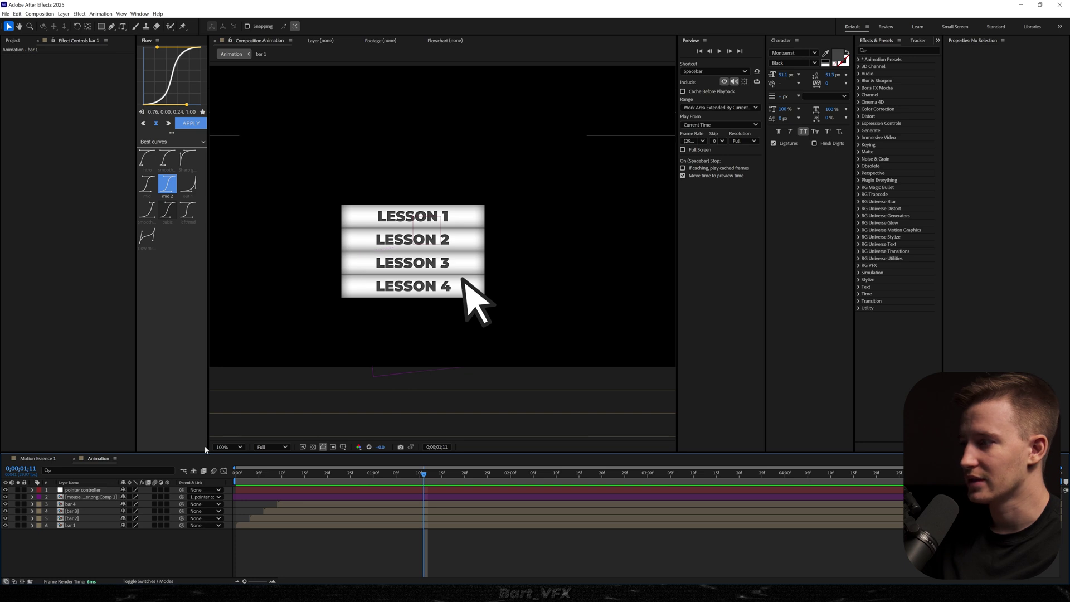
{"action": "left_click", "coordinate": [287, 475]}
{"action": "key", "text": "space"}
{"action": "left_click", "coordinate": [92, 527]}
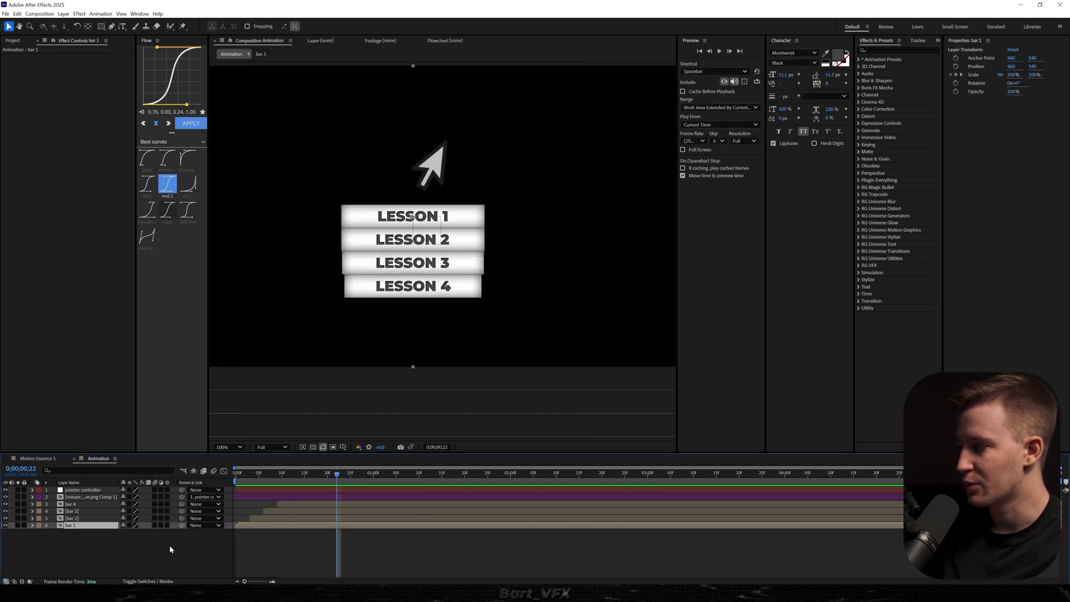
{"action": "key", "text": "ctrl+space"}
{"action": "type", "text": "expos"}
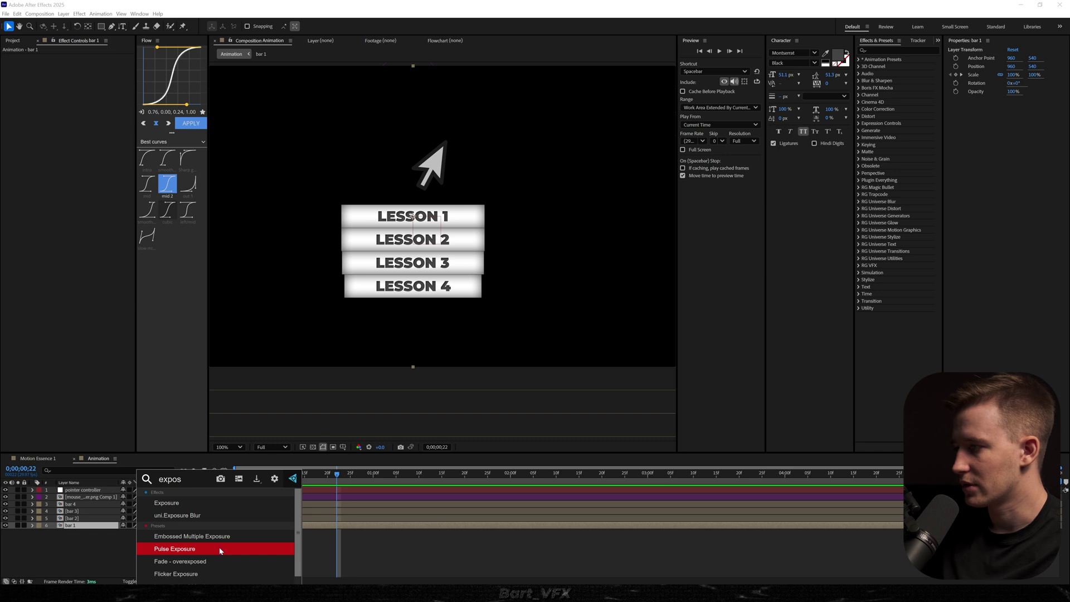
{"action": "key", "text": "Up"}
{"action": "key", "text": "Up"}
{"action": "key", "text": "Up"}
{"action": "key", "text": "Return"}
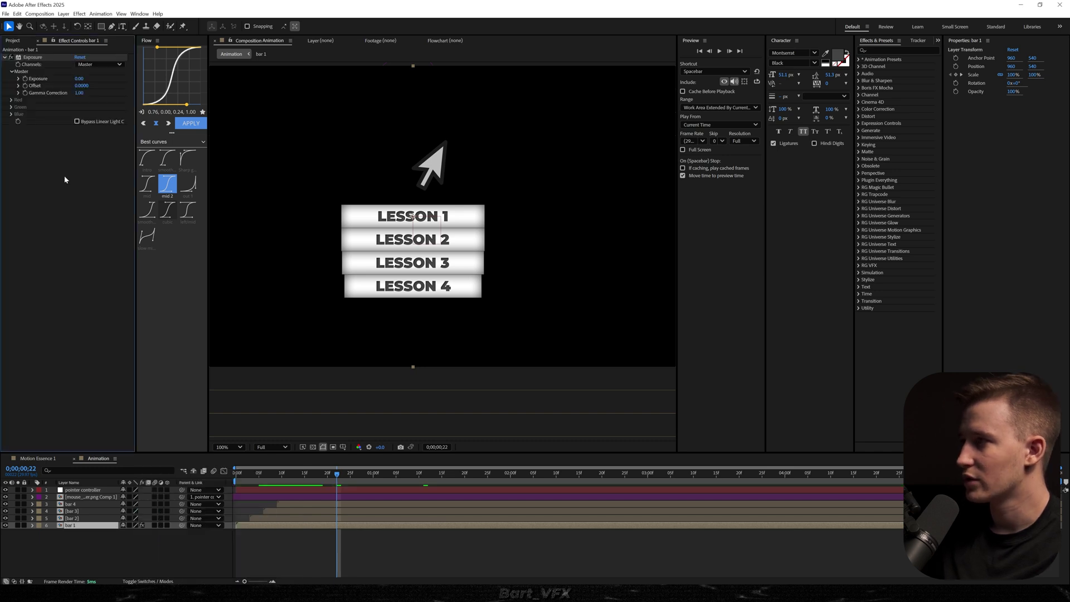
Keyframe bar 1's Exposure at 0.00 on 0;00;00;26 and darken it to -1.97 at 0;00;00;28.
{"action": "left_click", "coordinate": [24, 79]}
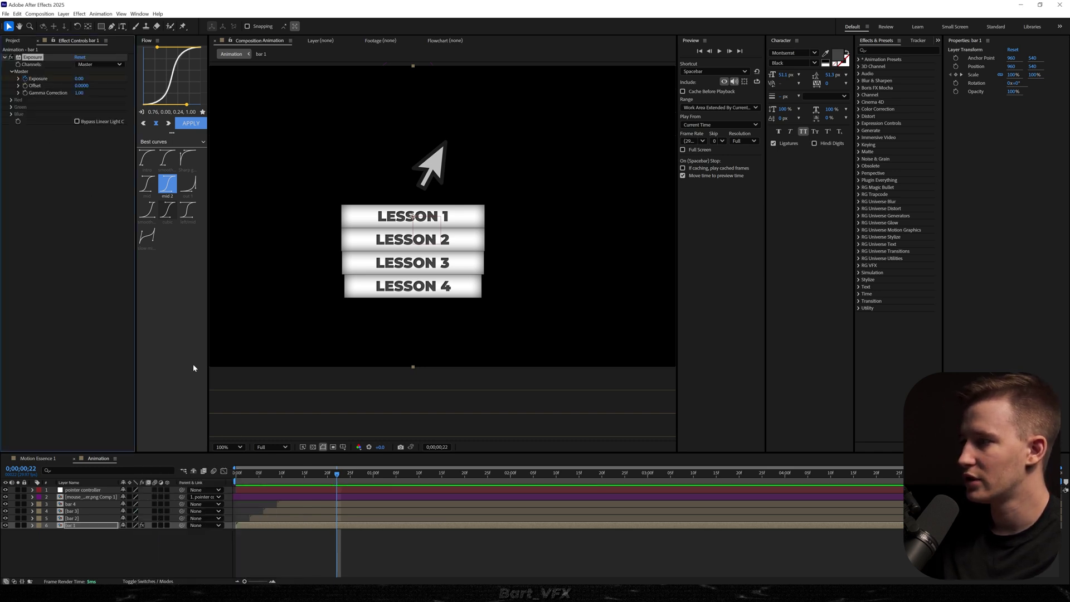
{"action": "key", "text": "u"}
{"action": "left_click_drag", "start_coordinate": [342, 479], "coordinate": [355, 484]}
{"action": "left_click_drag", "start_coordinate": [338, 541], "coordinate": [351, 541]}
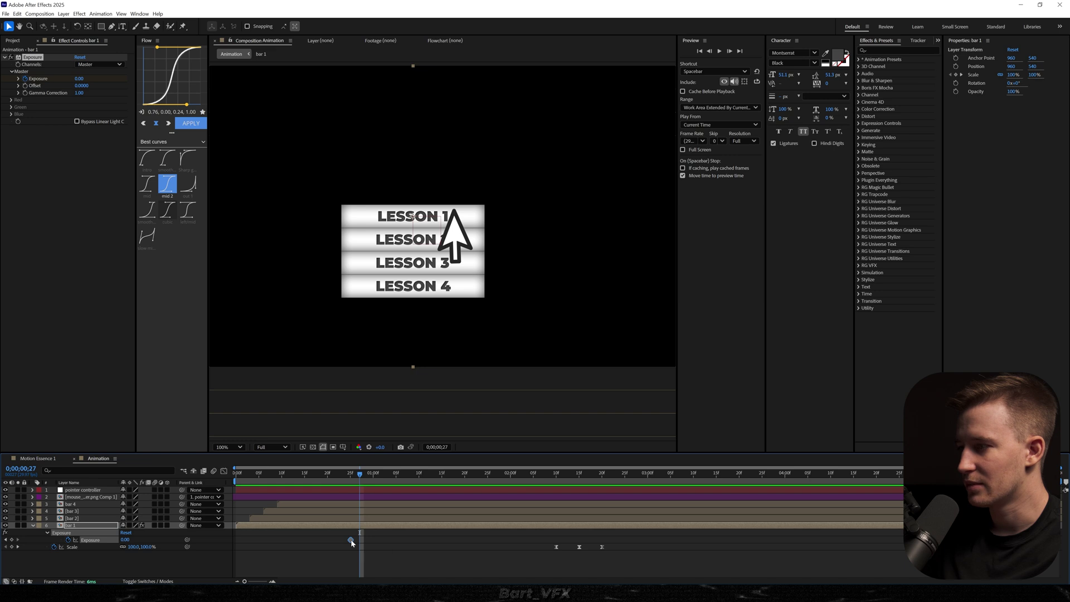
{"action": "left_click_drag", "start_coordinate": [125, 540], "coordinate": [41, 535]}
{"action": "mouse_move", "coordinate": [360, 475]}
{"action": "left_mouse_down"}
{"action": "mouse_move", "coordinate": [343, 487]}
{"action": "mouse_move", "coordinate": [357, 488]}
{"action": "left_mouse_up"}
{"action": "scroll", "coordinate": [333, 547], "scroll_direction": "up", "scroll_amount": 3}
{"action": "left_click", "coordinate": [395, 541]}
{"action": "left_click_drag", "start_coordinate": [395, 540], "coordinate": [412, 525]}
Copy bar 1's first Exposure keyframe to 0;00;01;00.
{"action": "left_click_drag", "start_coordinate": [414, 475], "coordinate": [467, 476]}
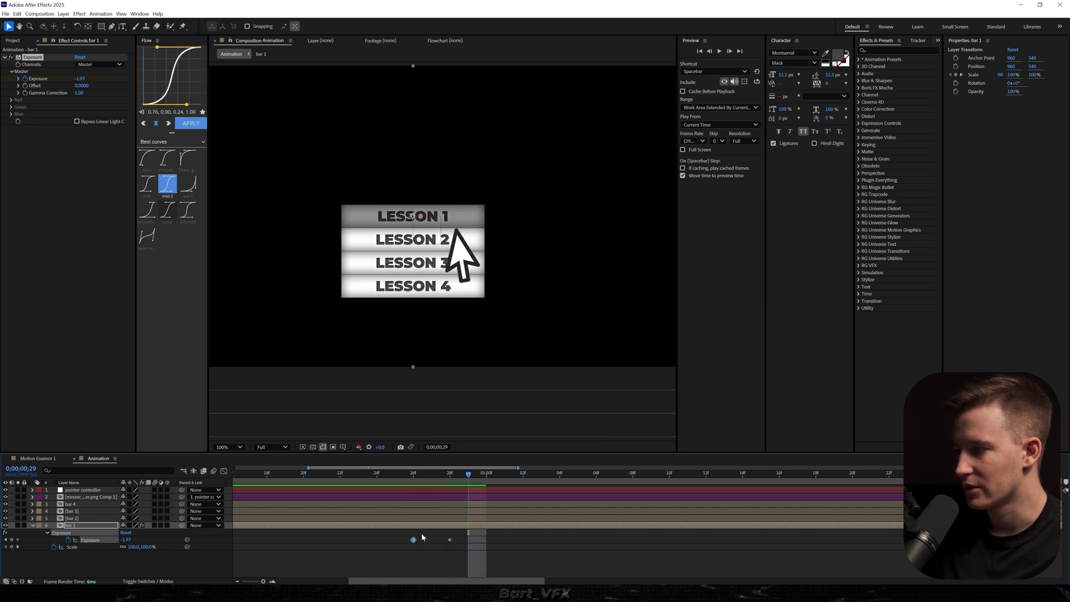
{"action": "left_click", "coordinate": [495, 476]}
{"action": "key", "text": "ctrl+v"}
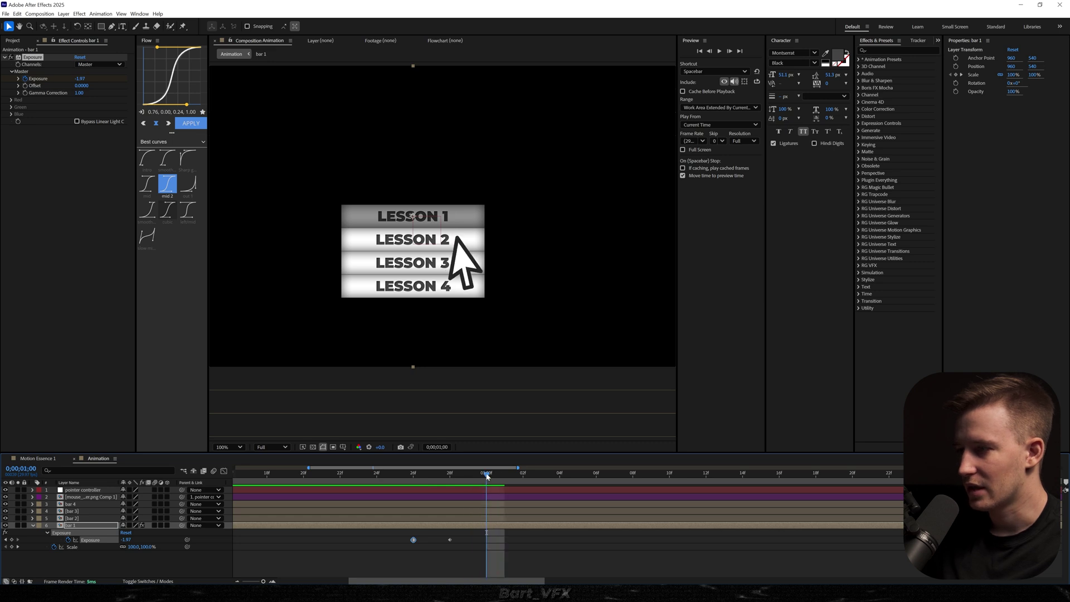
Copy bar 1's three Exposure keyframes onto bar 2, starting at 0;00;00;28.
{"action": "left_click", "coordinate": [443, 478]}
{"action": "key", "text": "j"}
{"action": "left_click", "coordinate": [170, 517]}
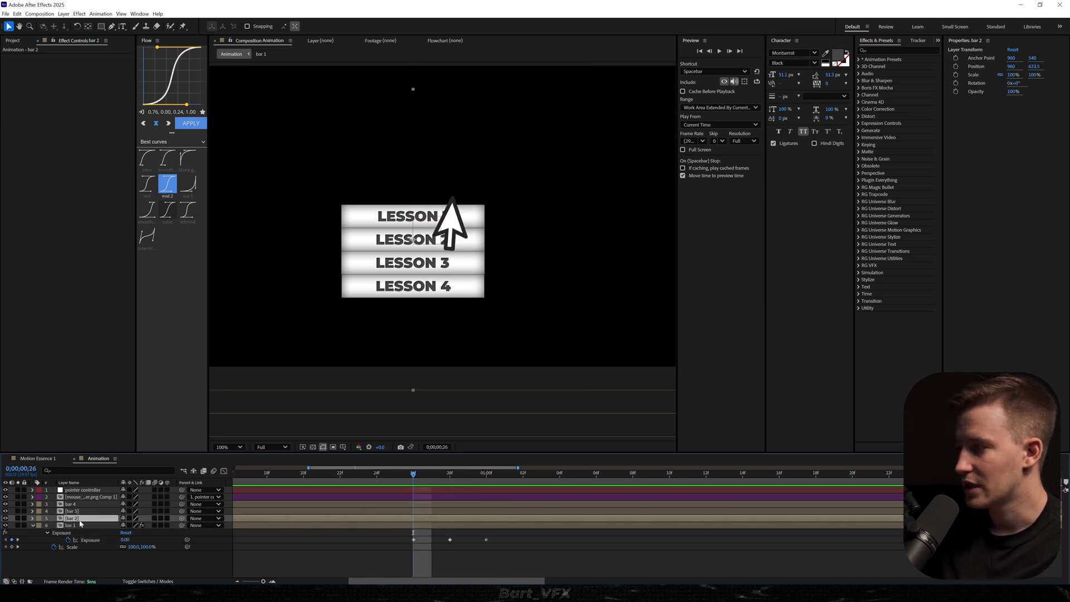
{"action": "left_click_drag", "start_coordinate": [521, 534], "coordinate": [408, 549]}
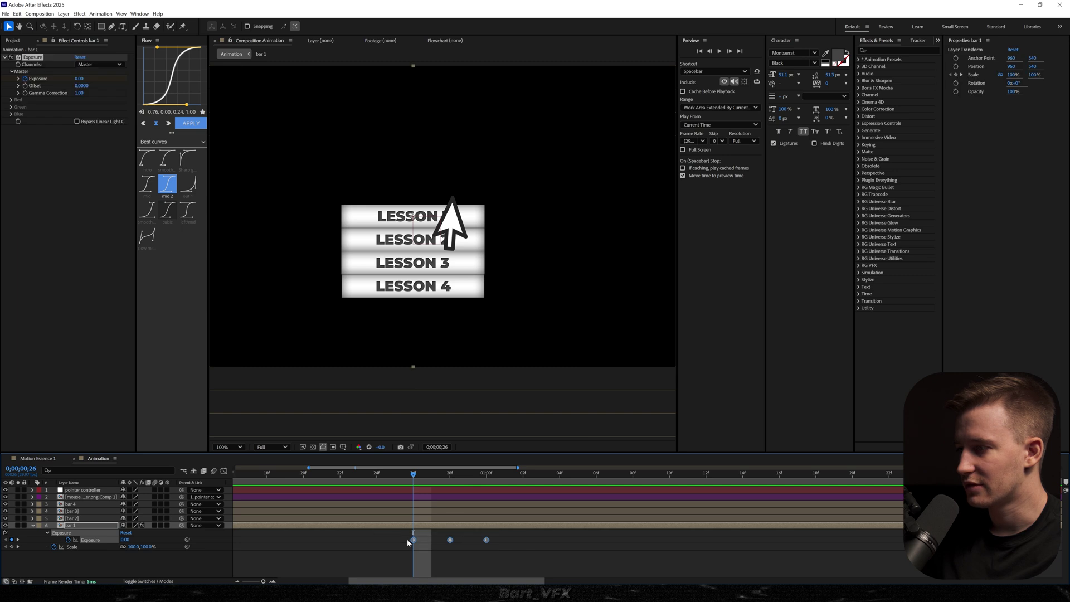
{"action": "left_click", "coordinate": [422, 519]}
{"action": "mouse_move", "coordinate": [448, 477]}
{"action": "left_mouse_down"}
{"action": "mouse_move", "coordinate": [486, 476]}
{"action": "mouse_move", "coordinate": [449, 479]}
{"action": "left_mouse_up"}
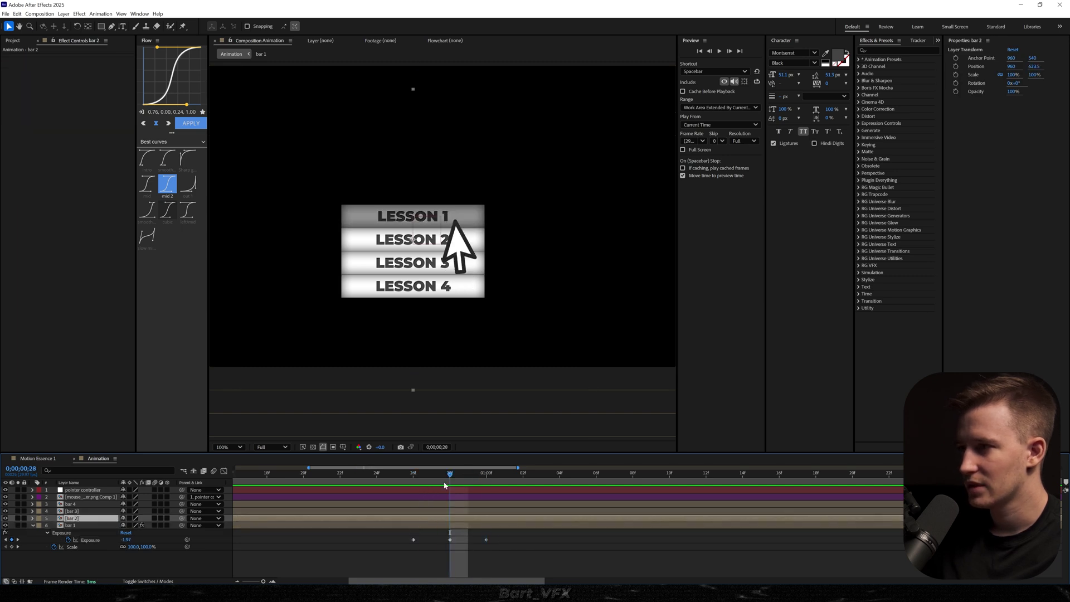
{"action": "key", "text": "ctrl+v"}
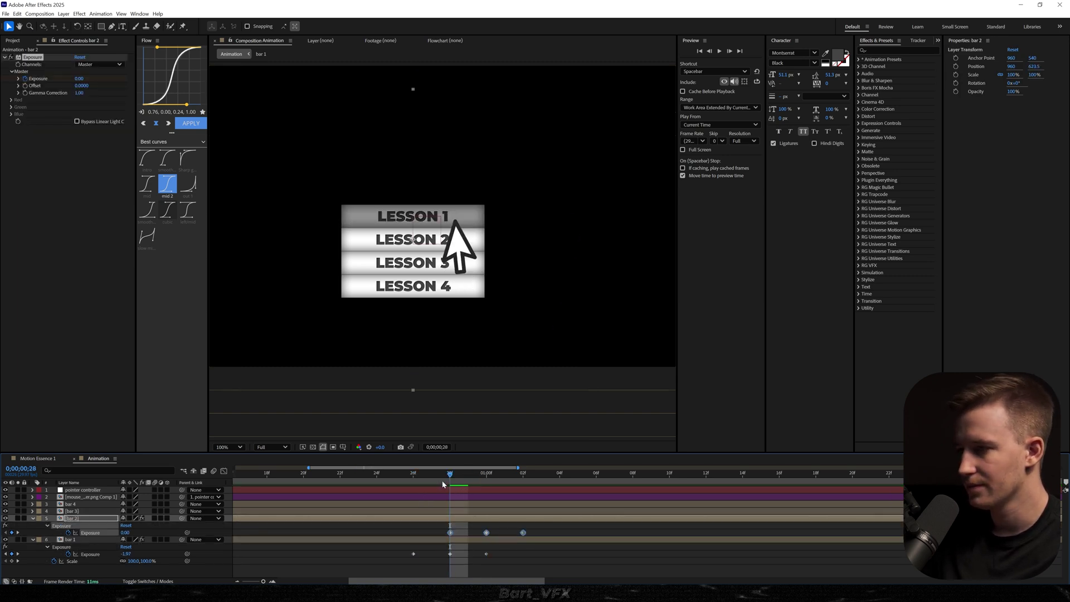
Hold bar 2's darkening by copying its -1.97 Exposure keyframe to 0;00;01;01 and moving the final keyframe to 0;00;01;03.
{"action": "left_click", "coordinate": [482, 475]}
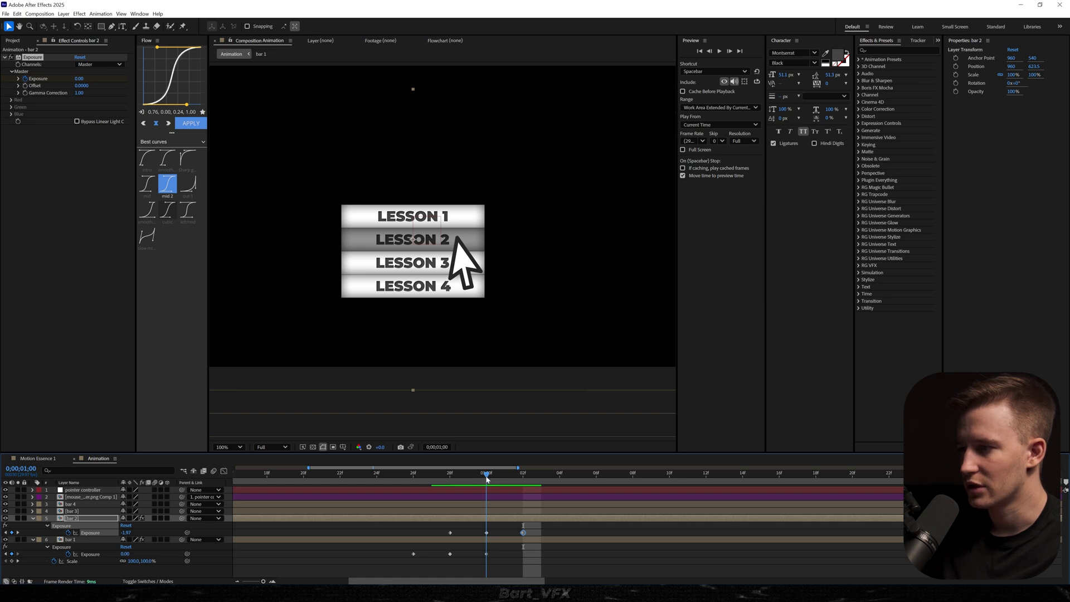
{"action": "left_click_drag", "start_coordinate": [491, 478], "coordinate": [506, 475]}
{"action": "left_click_drag", "start_coordinate": [523, 533], "coordinate": [561, 534]}
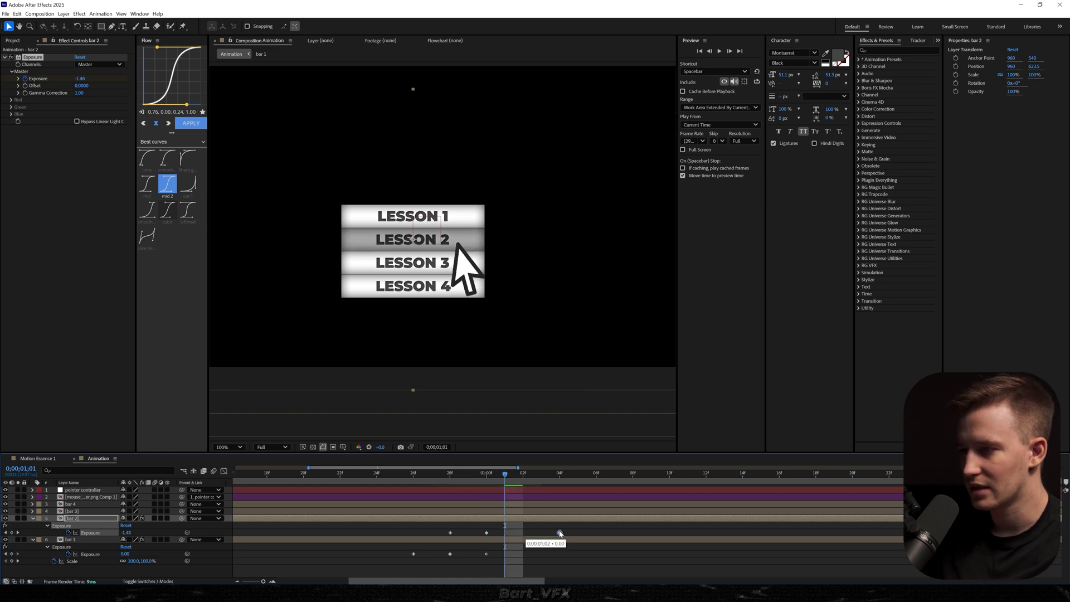
{"action": "key", "text": "Page_Down"}
{"action": "left_click", "coordinate": [486, 533]}
{"action": "key", "text": "ctrl+v"}
{"action": "key", "text": "Page_Down"}
{"action": "left_click_drag", "start_coordinate": [578, 528], "coordinate": [515, 537]}
Copy bar 2's four Exposure keyframes onto bar 3 from 0;00;01;02 and move the last two to 0;00;01;08 and 0;00;01;10.
{"action": "left_click_drag", "start_coordinate": [441, 475], "coordinate": [524, 485]}
{"action": "left_click_drag", "start_coordinate": [556, 528], "coordinate": [432, 538]}
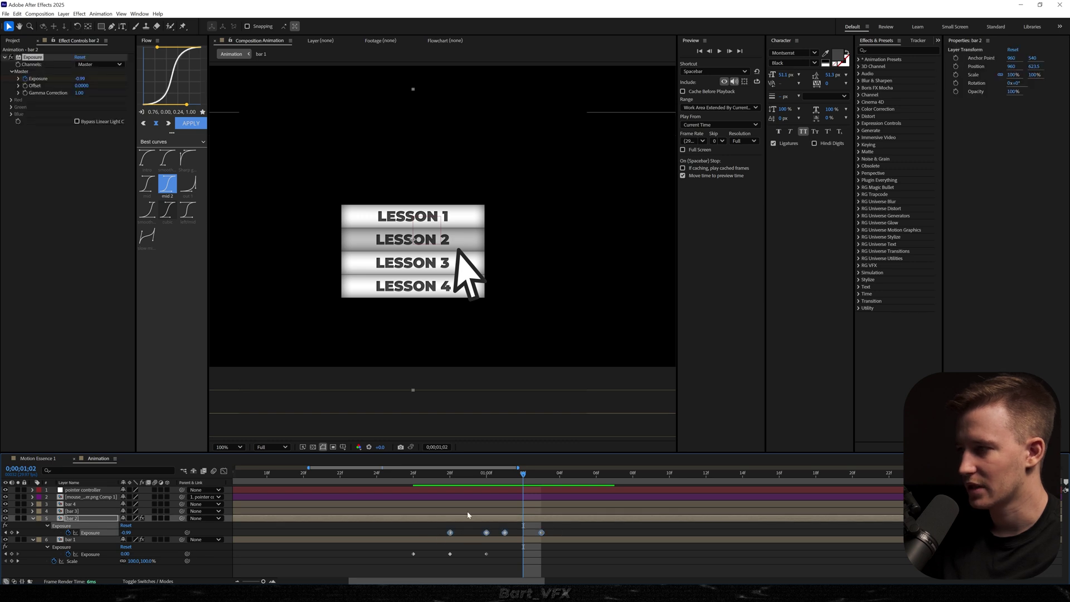
{"action": "key", "text": "F2"}
{"action": "left_click", "coordinate": [492, 511]}
{"action": "key", "text": "ctrl+v"}
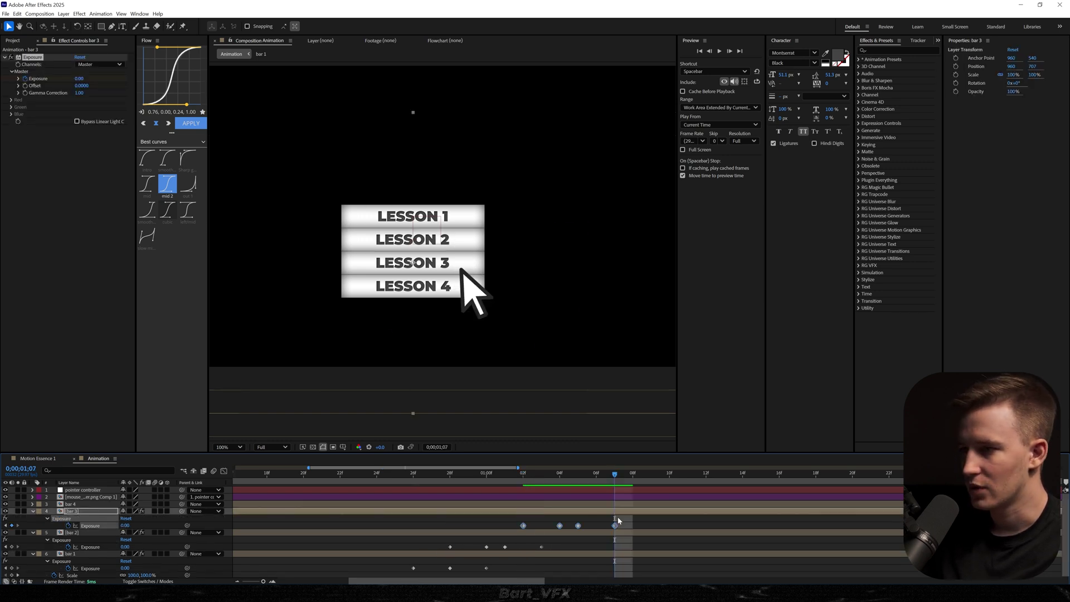
{"action": "mouse_move", "coordinate": [623, 517]}
{"action": "left_mouse_down"}
{"action": "mouse_move", "coordinate": [574, 535]}
{"action": "mouse_move", "coordinate": [618, 524]}
{"action": "left_mouse_up"}
{"action": "left_click_drag", "start_coordinate": [355, 483], "coordinate": [348, 483]}
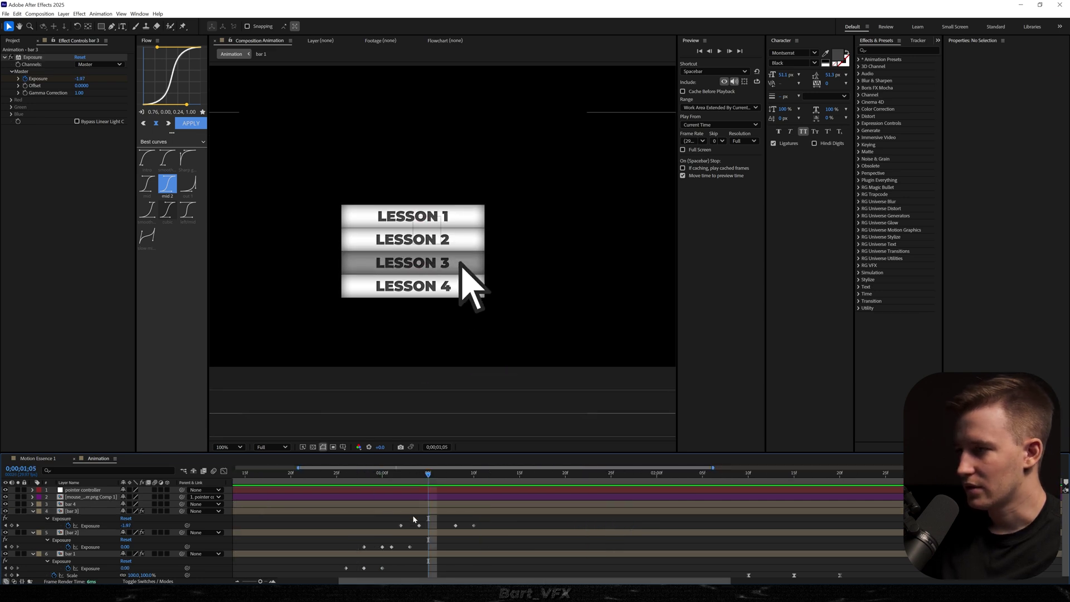
Copy bar 3's Exposure keyframes onto bar 4 from 0;00;01;08 and move the last two to 0;00;01;27 and 0;00;01;29.
{"action": "left_click_drag", "start_coordinate": [486, 533], "coordinate": [394, 519]}
{"action": "key", "text": "ctrl+c"}
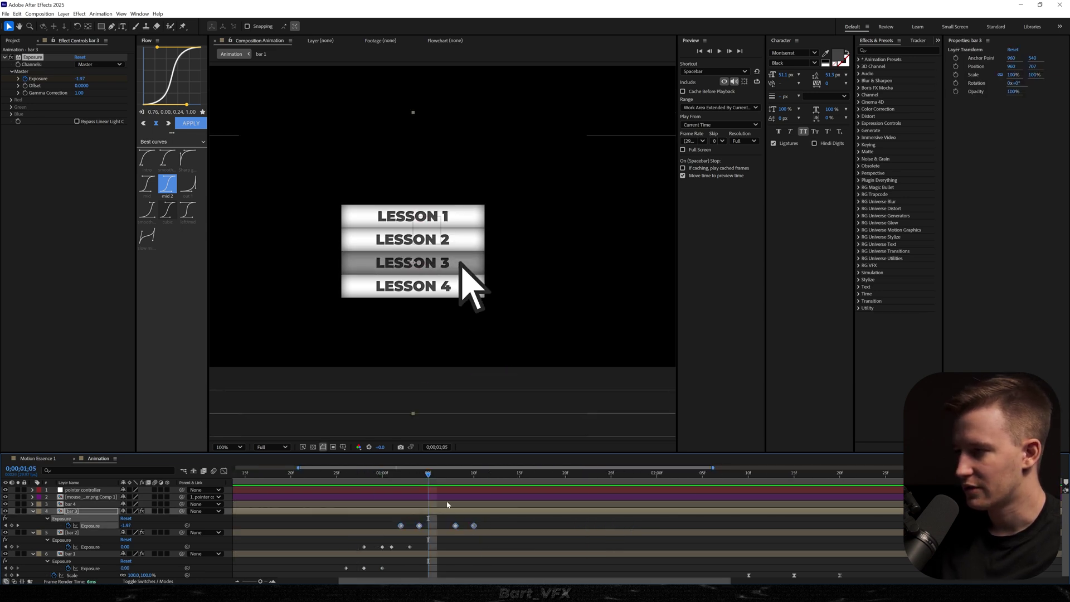
{"action": "left_click", "coordinate": [452, 504]}
{"action": "key", "text": "ctrl+v"}
{"action": "left_click_drag", "start_coordinate": [504, 519], "coordinate": [530, 520]}
{"action": "left_click_drag", "start_coordinate": [497, 512], "coordinate": [541, 519]}
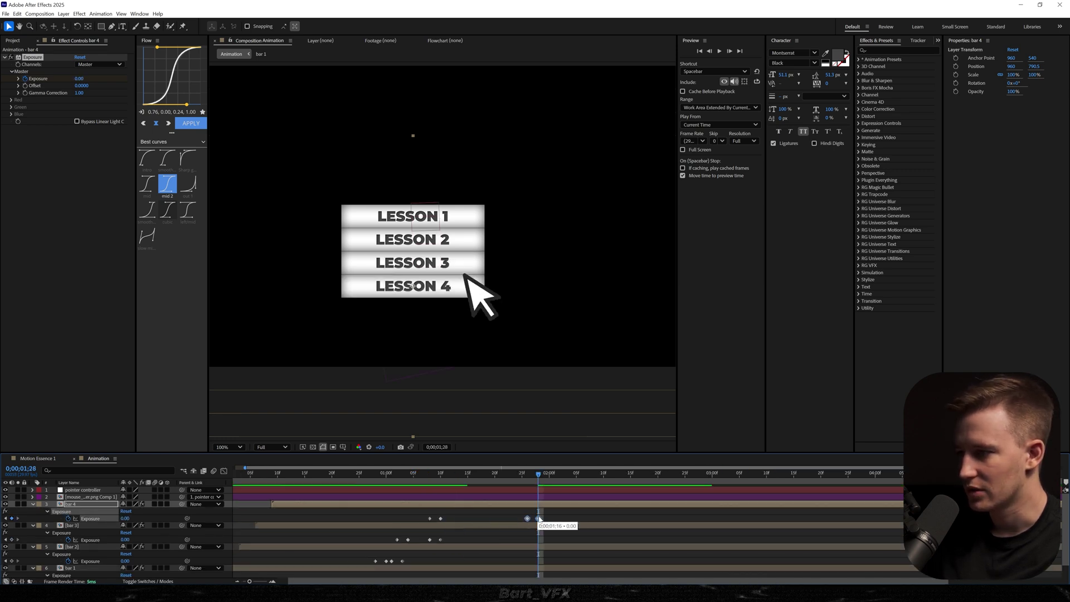
{"action": "key", "text": "equal"}
{"action": "key", "text": "equal"}
{"action": "left_click", "coordinate": [423, 474]}
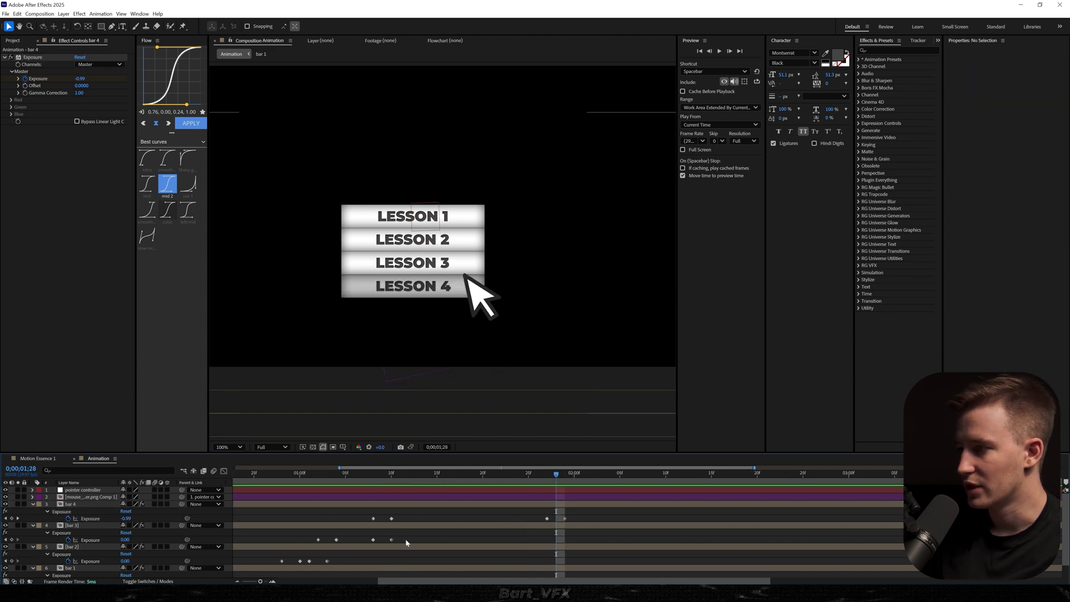
Duplicate bar 3's four Exposure keyframes at 0;00;01;27 and move the last two copies to 0;00;02;00 and 0;00;02;02.
{"action": "left_click_drag", "start_coordinate": [413, 536], "coordinate": [303, 548]}
{"action": "left_click_drag", "start_coordinate": [549, 485], "coordinate": [547, 480]}
{"action": "key", "text": "ctrl+v"}
{"action": "left_click_drag", "start_coordinate": [642, 538], "coordinate": [575, 540]}
Duplicate bar 2's four Exposure keyframes starting at 0;00;02;00.
{"action": "left_click_drag", "start_coordinate": [368, 560], "coordinate": [307, 570]}
{"action": "left_click", "coordinate": [556, 547]}
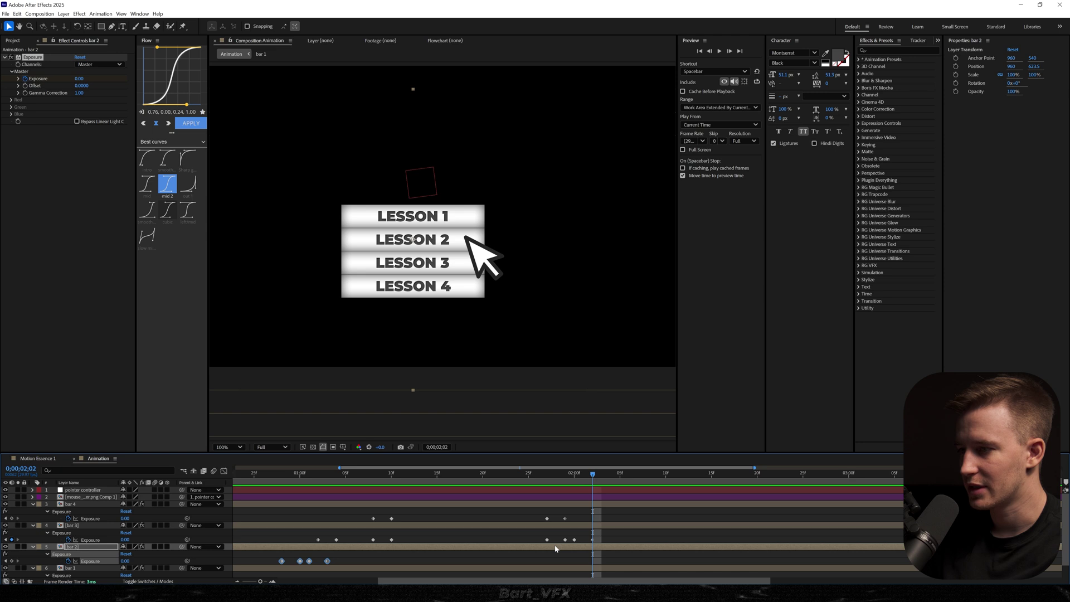
{"action": "left_click", "coordinate": [575, 475]}
{"action": "key", "text": "ctrl+v"}
Duplicate bar 1's three Exposure keyframes so the copies start at 0;00;02;04.
{"action": "left_click_drag", "start_coordinate": [576, 475], "coordinate": [594, 474]}
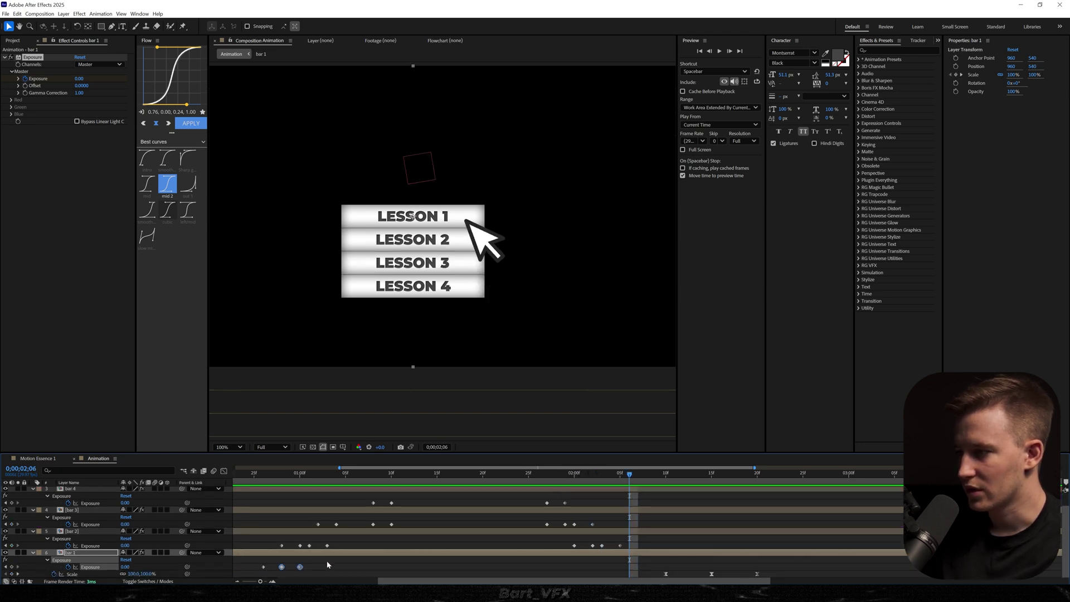
{"action": "left_click_drag", "start_coordinate": [327, 565], "coordinate": [252, 574]}
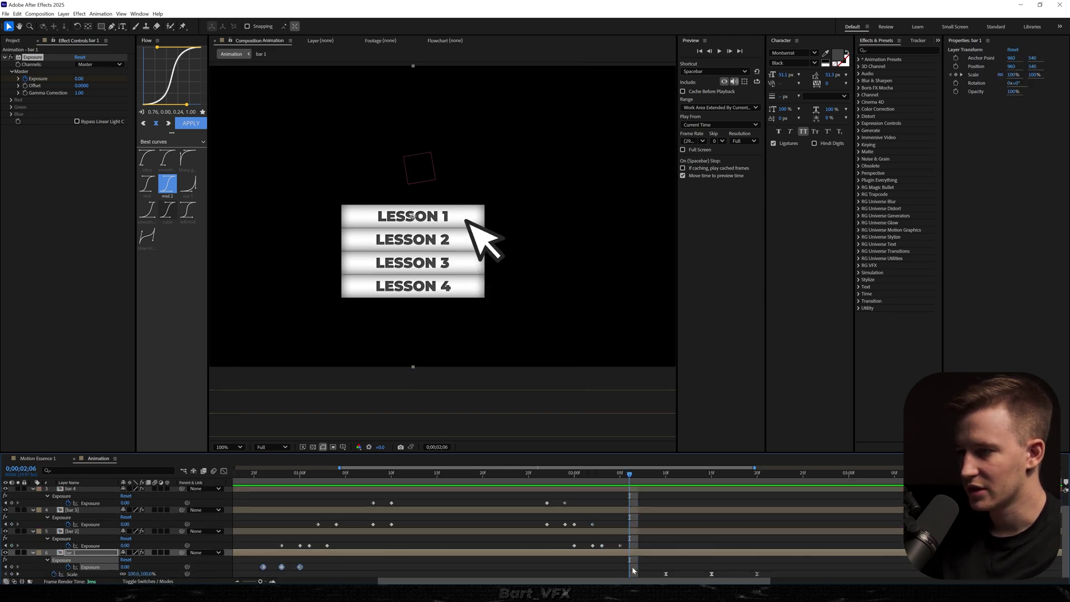
{"action": "left_click_drag", "start_coordinate": [628, 567], "coordinate": [611, 568]}
{"action": "scroll", "coordinate": [669, 572], "scroll_direction": "up", "scroll_amount": 1}
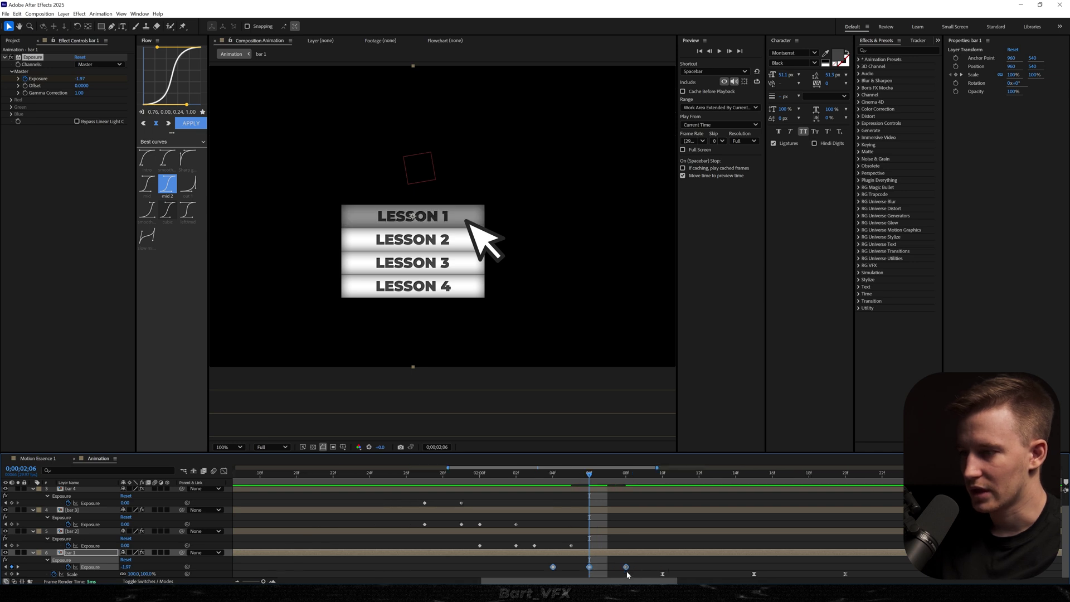
Delete bar 1's Exposure keyframes after 0;00;02;06 to keep the bar dark, and preview the animation.
{"action": "left_click", "coordinate": [626, 567]}
{"action": "left_click", "coordinate": [589, 567]}
{"action": "key", "text": "Page_Down"}
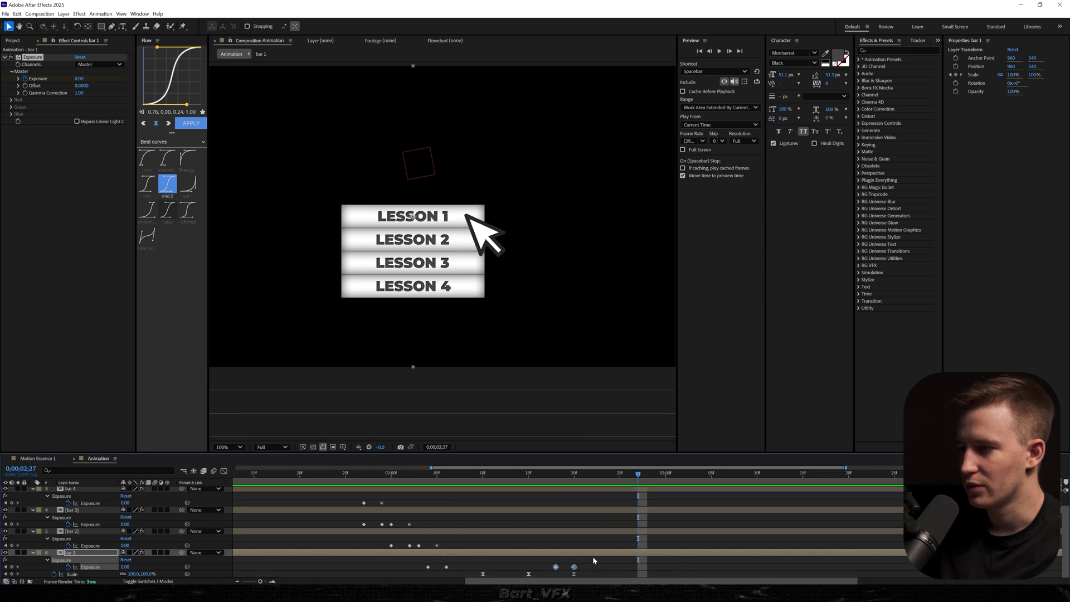
{"action": "left_click_drag", "start_coordinate": [594, 572], "coordinate": [563, 563]}
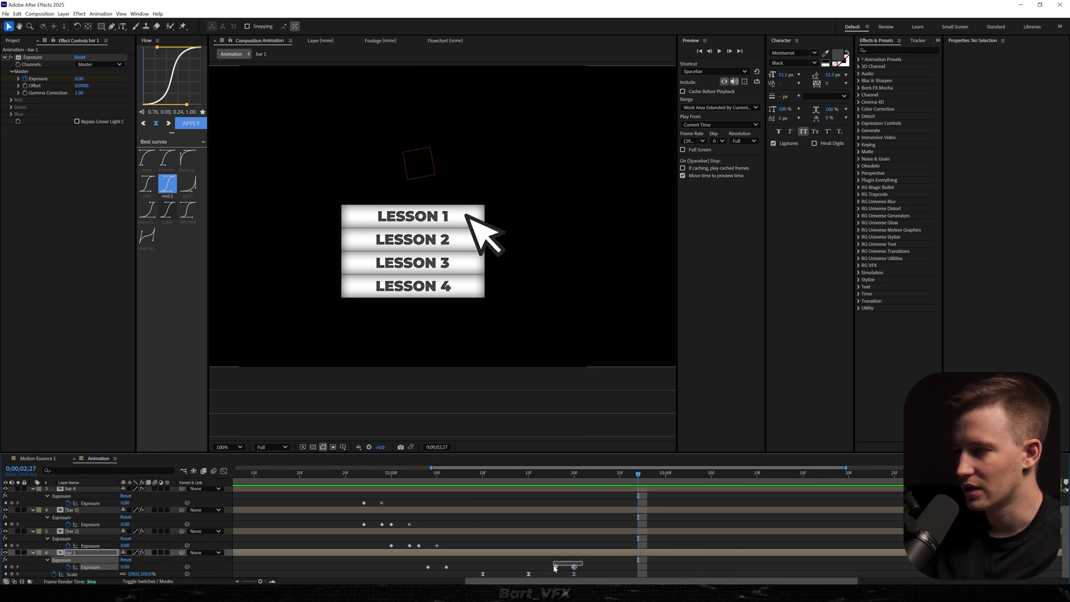
{"action": "key", "text": "Delete"}
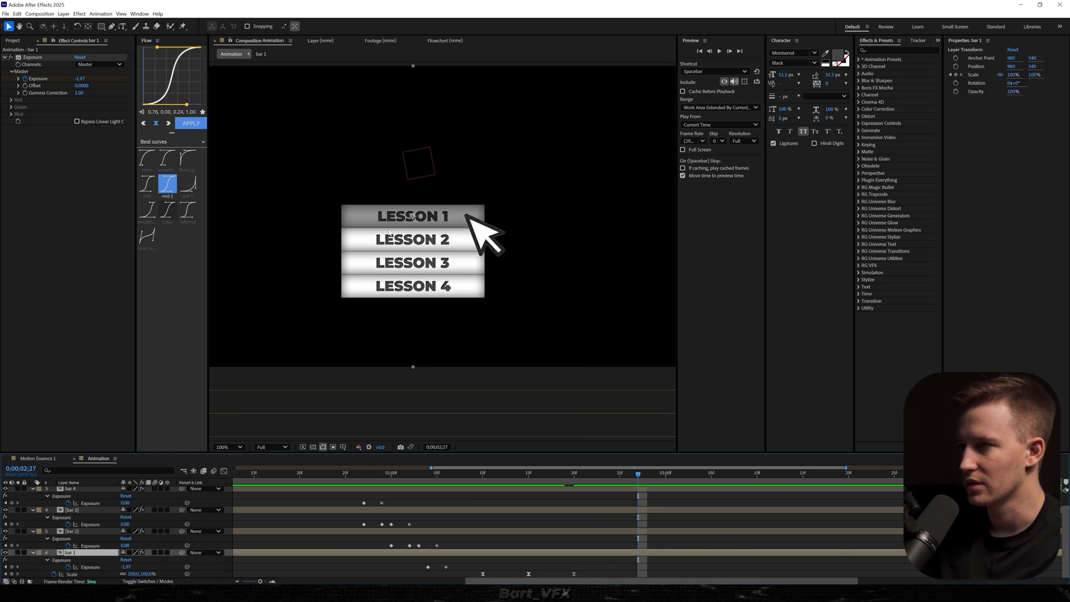
{"action": "key", "text": "space"}
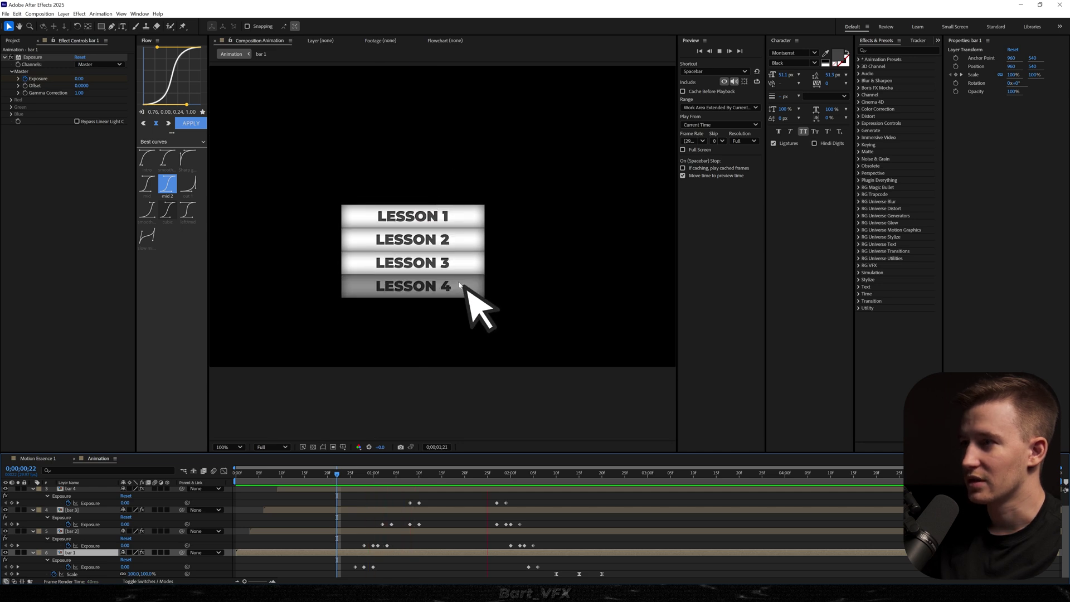
Move the Exposure handover keyframes of bars 3 and 4 to 0;00;01;09 and 0;00;01;11, and review the timing up to 0;00;02;10.
{"action": "key", "text": "space"}
{"action": "key", "text": "equal"}
{"action": "left_click_drag", "start_coordinate": [427, 498], "coordinate": [393, 525]}
{"action": "key", "text": "space"}
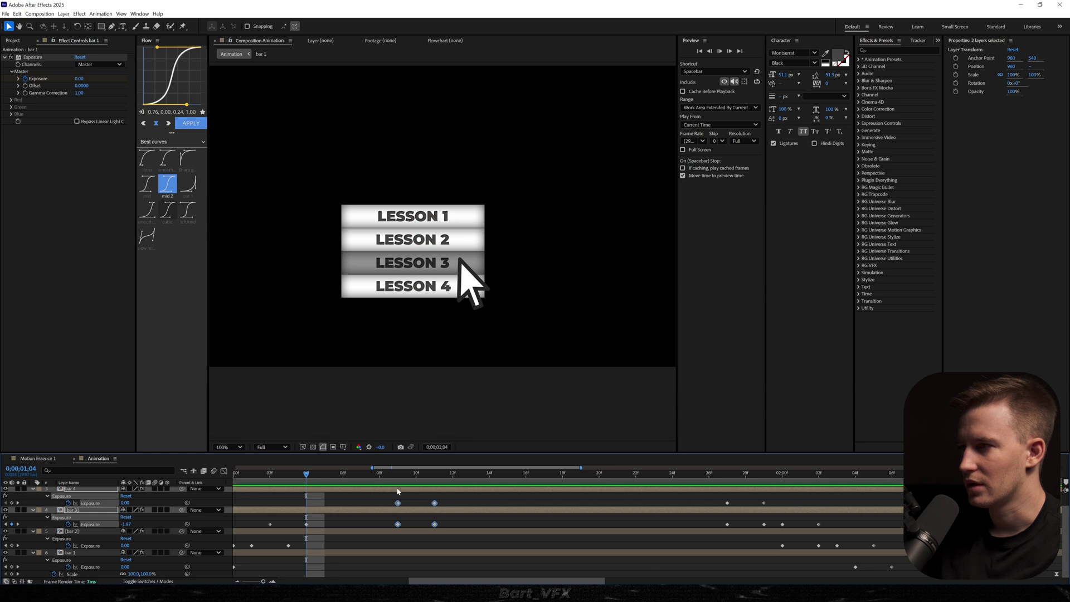
{"action": "key", "text": "minus"}
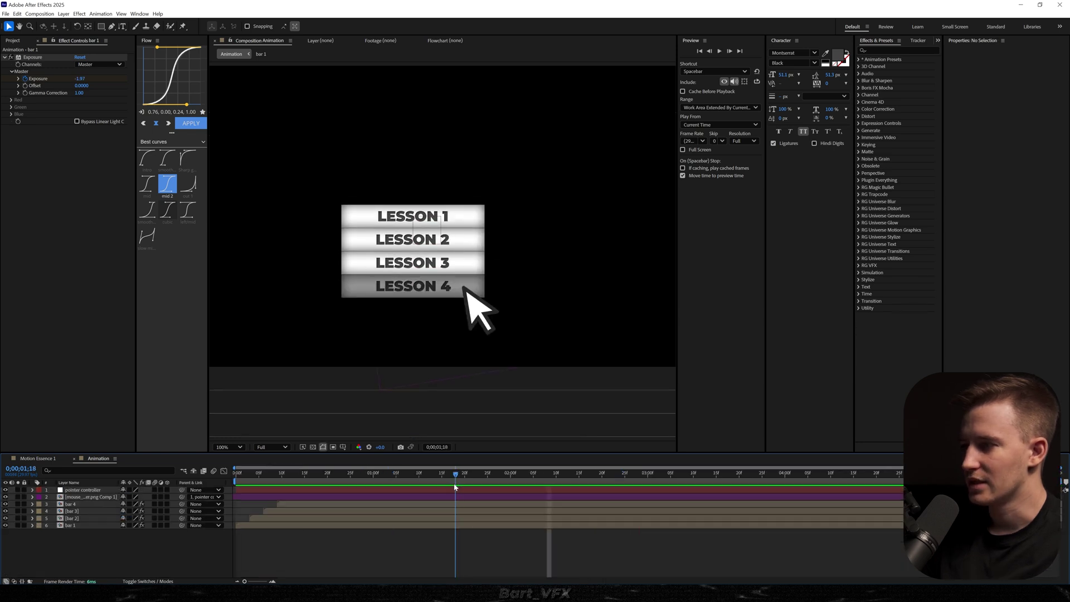
{"action": "left_click_drag", "start_coordinate": [470, 474], "coordinate": [557, 475]}
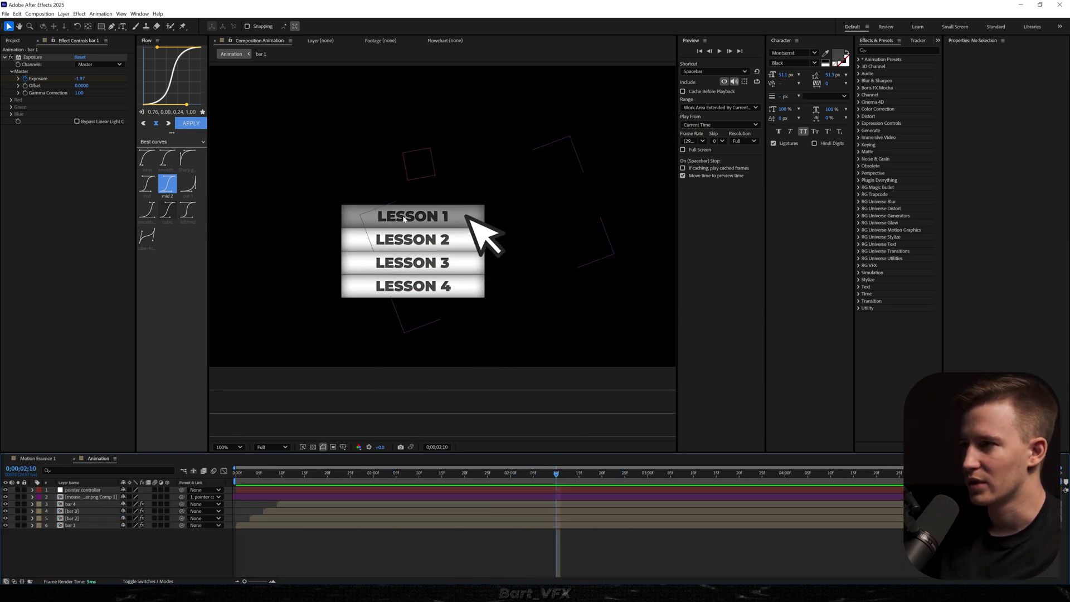